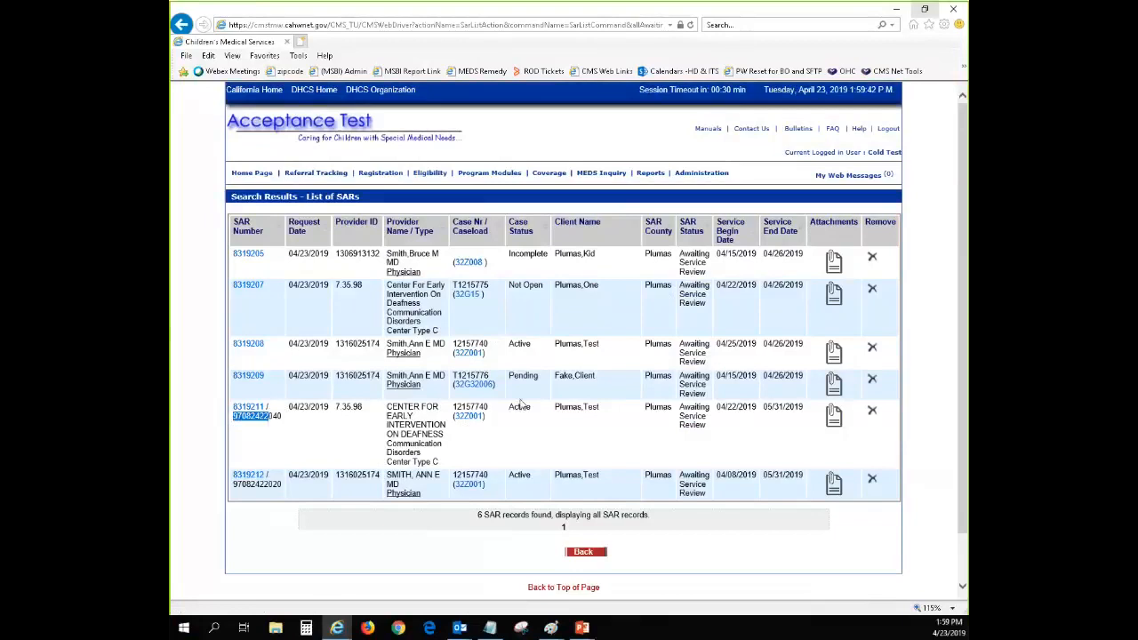
Open the awaiting-review SAR from Center for Early Intervention on Deafness with service dates 04/22/2019 to 05/31/2019
left_click_drag(558, 409, 601, 410)
left_click(589, 466)
left_click_drag(233, 416, 285, 416)
left_click(313, 418)
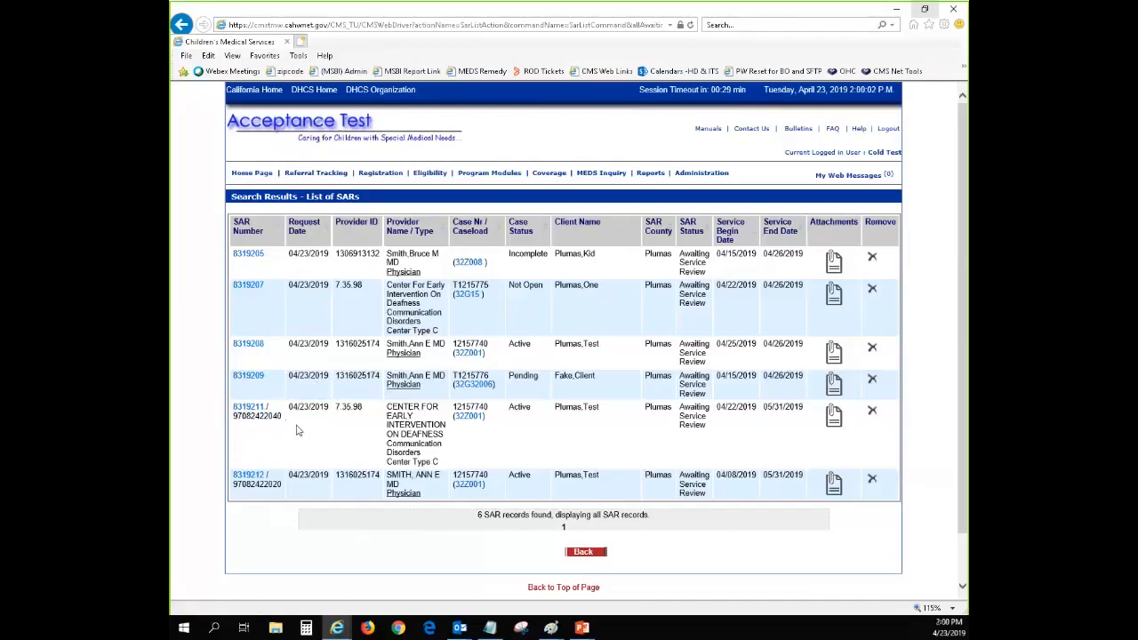
left_click(248, 414)
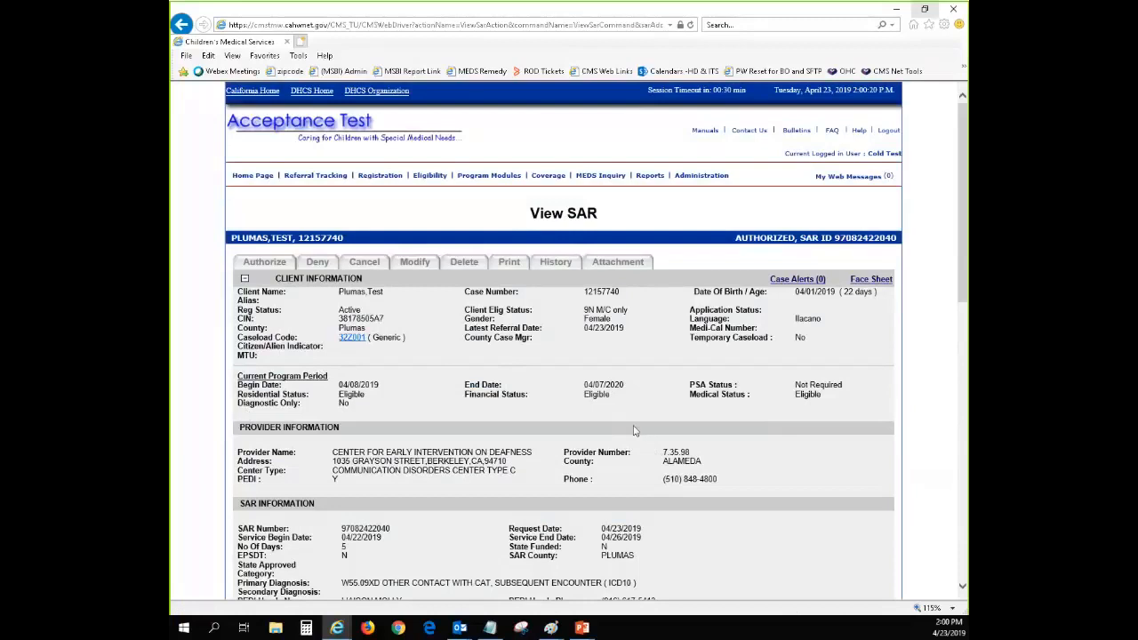
Review the SAR's awaiting service information and existing attachments, and open the authorized SAR for modification
scroll(628, 431, "down", 3)
scroll(610, 429, "down", 5)
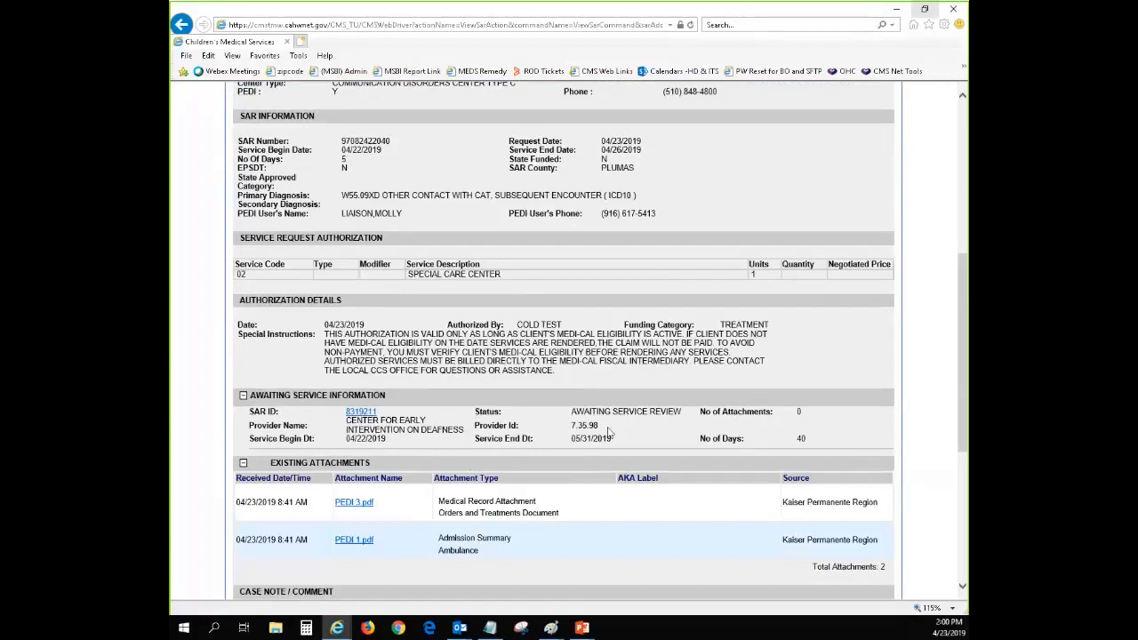
scroll(611, 433, "up", 8)
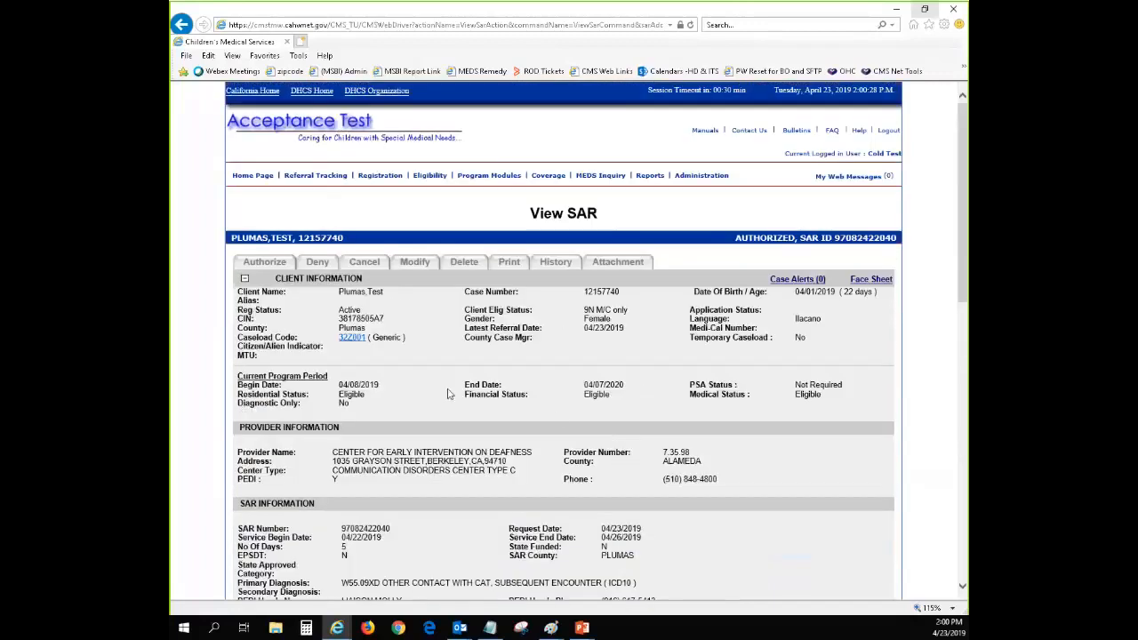
left_click(413, 262)
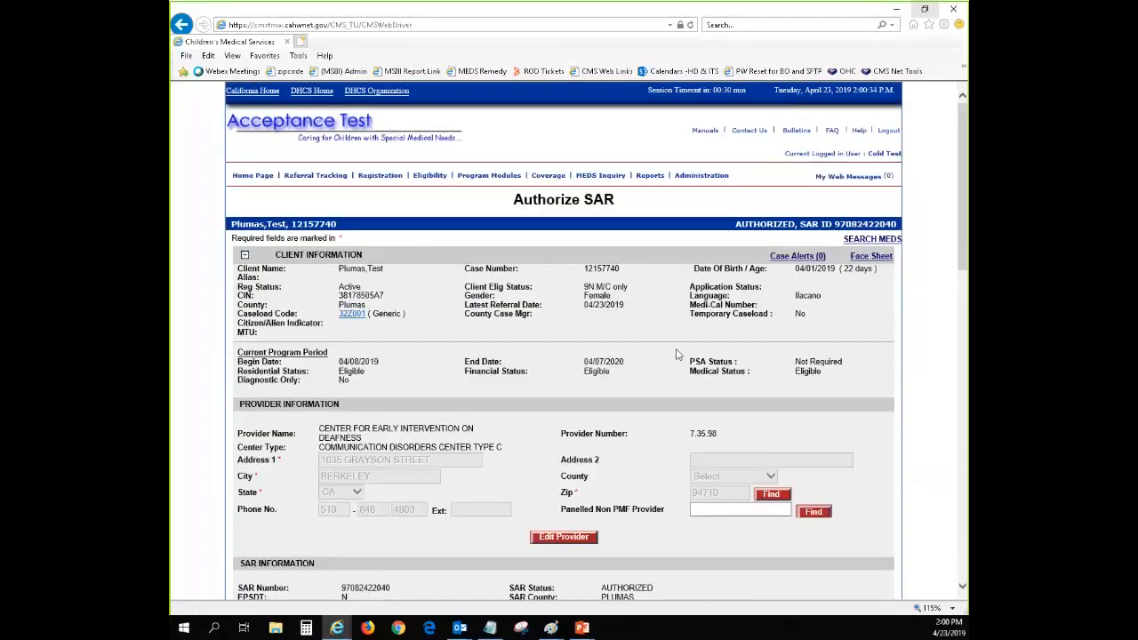
Enter "Aka test" as the AKA label for the Medical Record Attachment type of PEDI 3.pdf
scroll(671, 366, "down", 3)
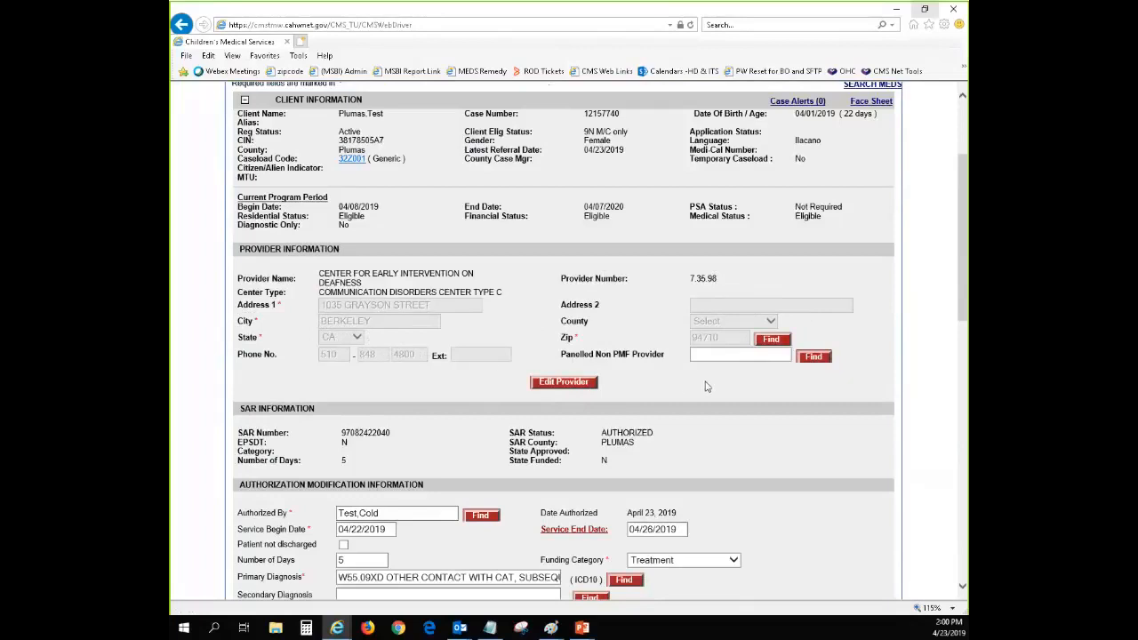
scroll(682, 386, "down", 3)
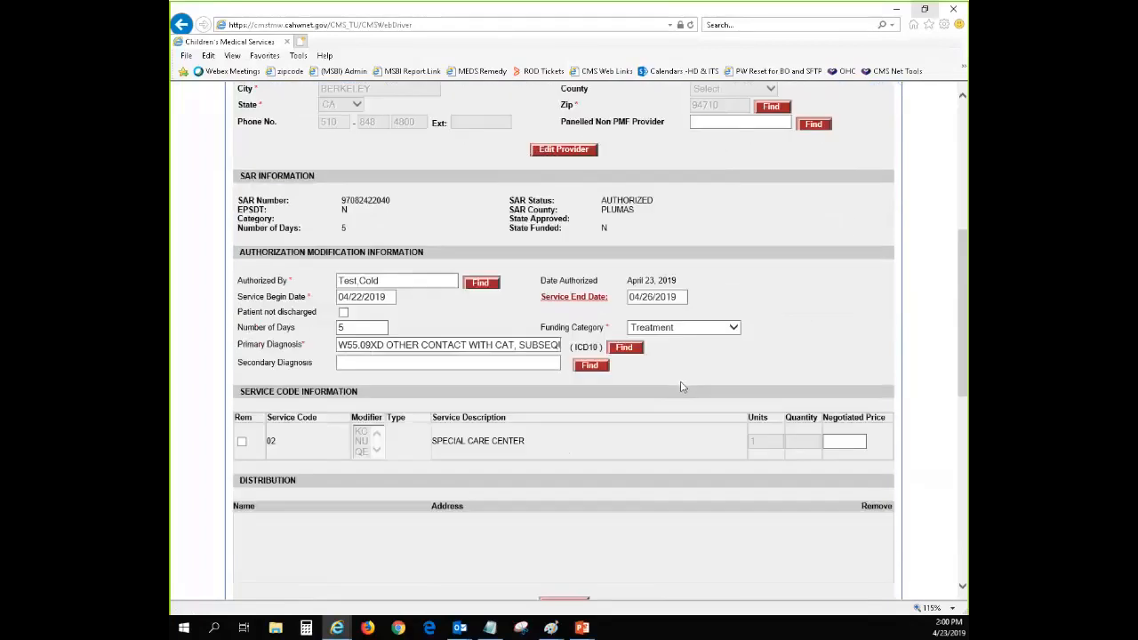
scroll(682, 387, "down", 1)
scroll(631, 383, "up", 1)
left_click_drag(962, 290, 967, 434)
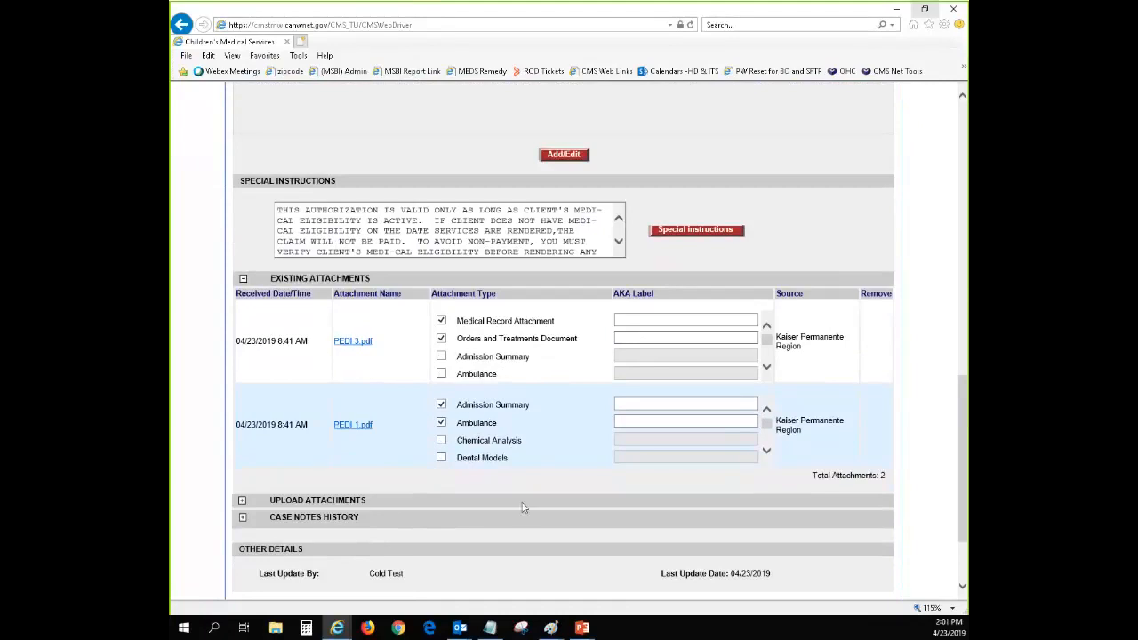
left_click(658, 321)
left_click(647, 408)
left_click(668, 321)
type("Aka test")
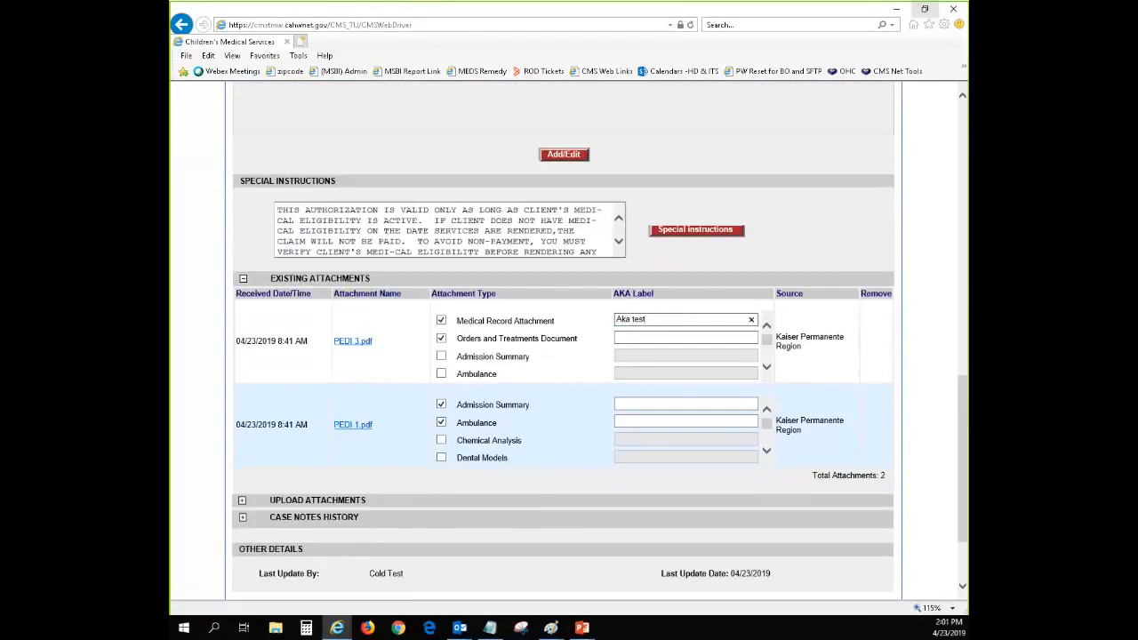
Try to authorize the SAR without accepting the eSAR transaction value, and cancel the rejection reason selection
scroll(889, 355, "down", 3)
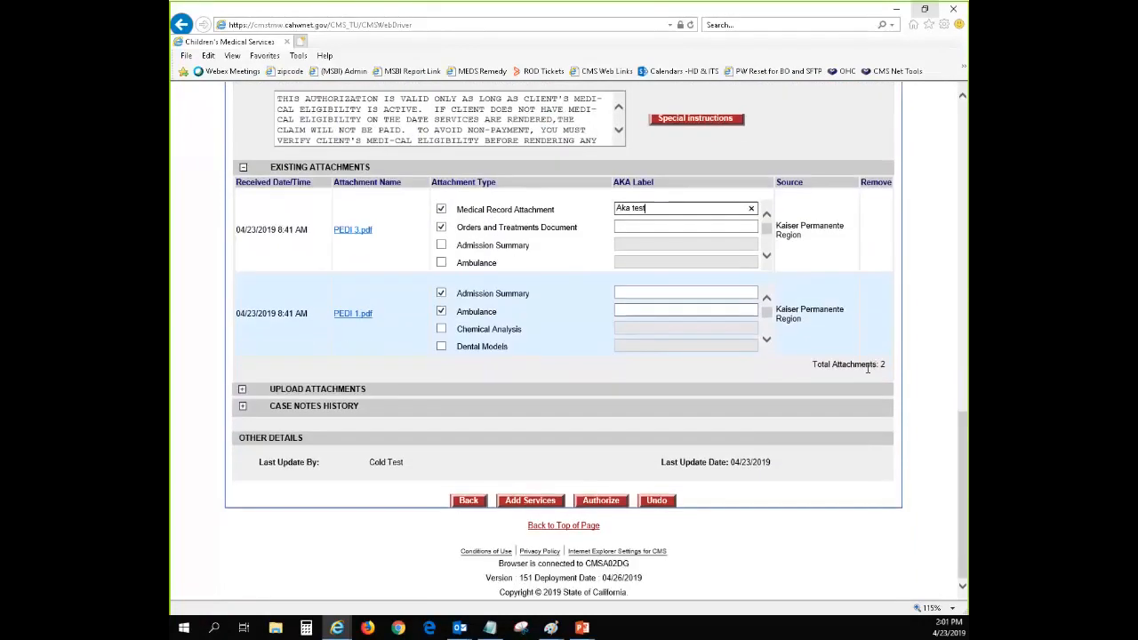
left_click(598, 503)
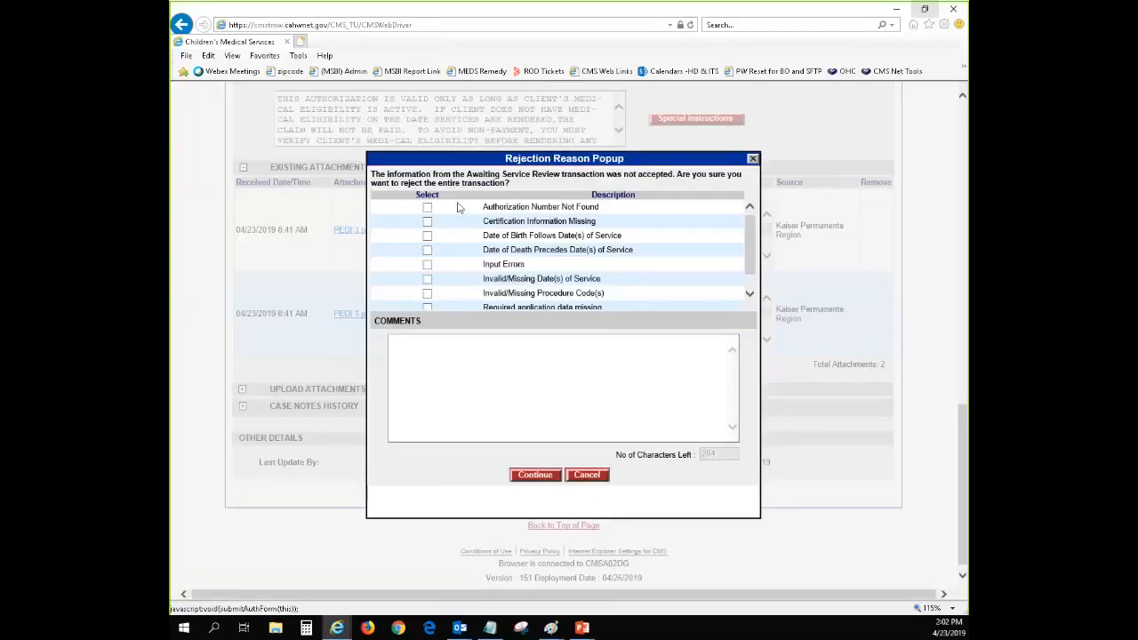
left_click_drag(505, 158, 498, 185)
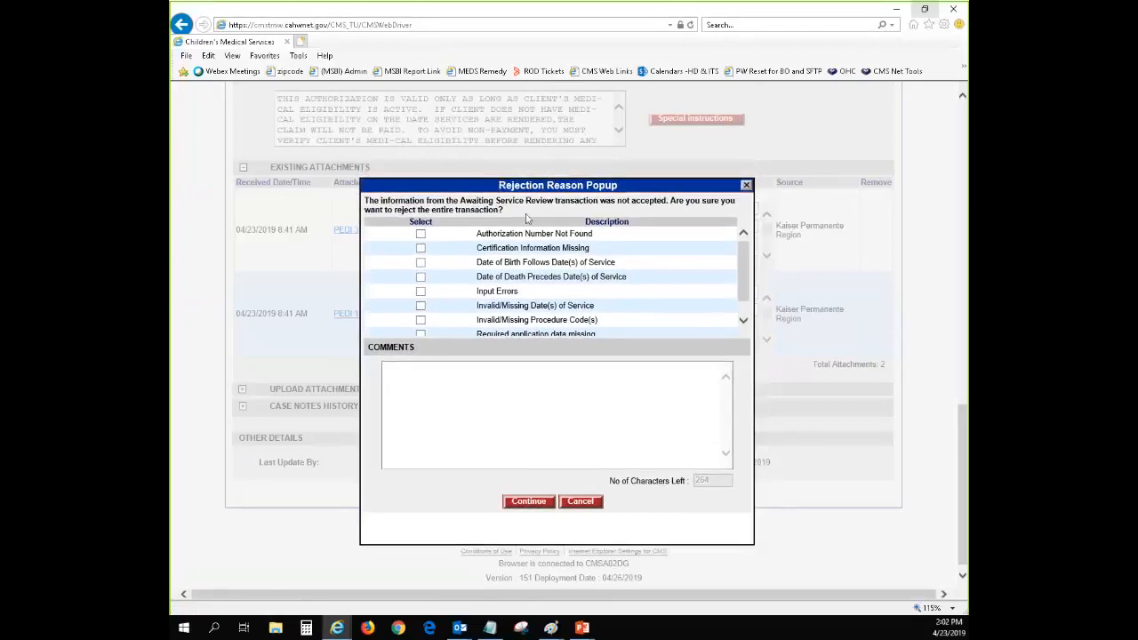
left_click(581, 503)
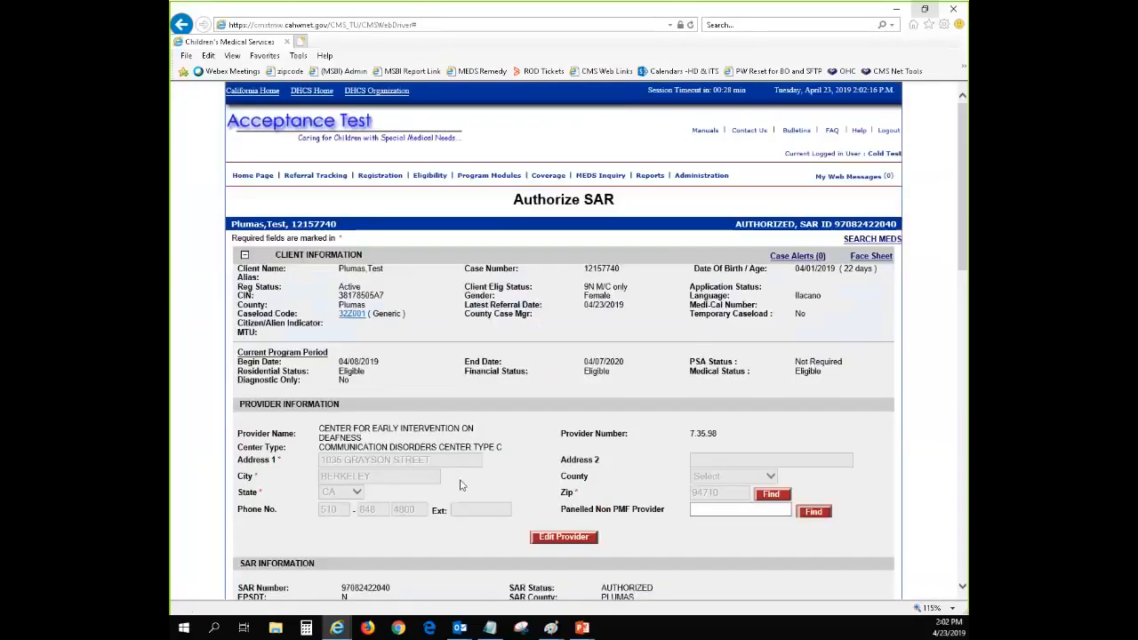
Examine the provider, authorization modification and service code fields of the Authorize SAR form
scroll(484, 475, "down", 3)
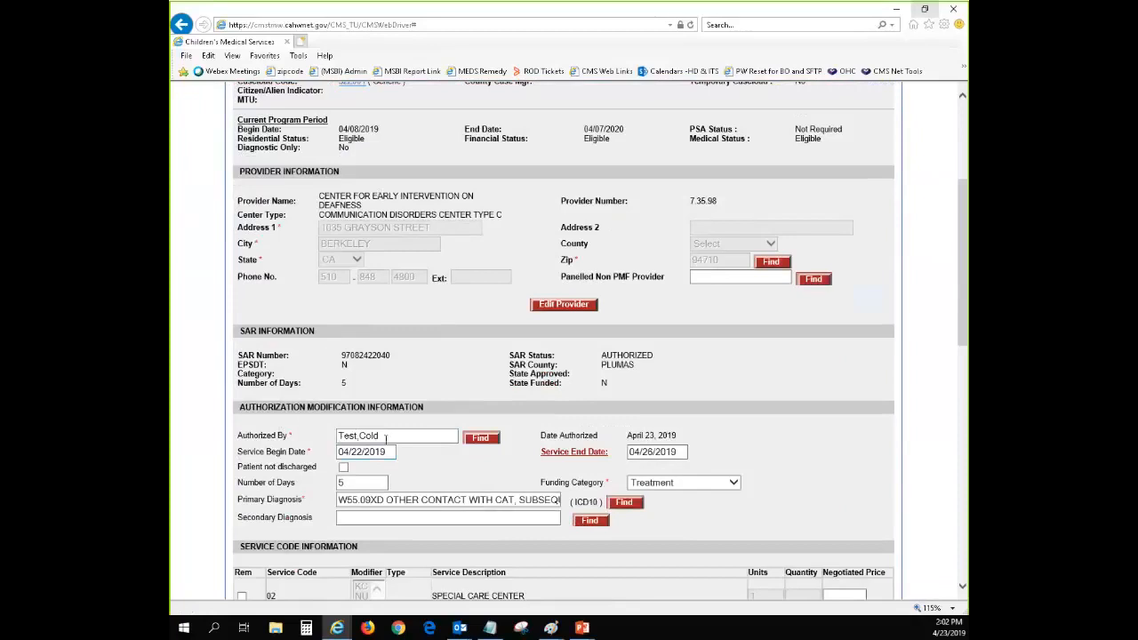
scroll(394, 452, "down", 2)
scroll(394, 452, "up", 1)
scroll(354, 397, "up", 1)
scroll(720, 320, "down", 3)
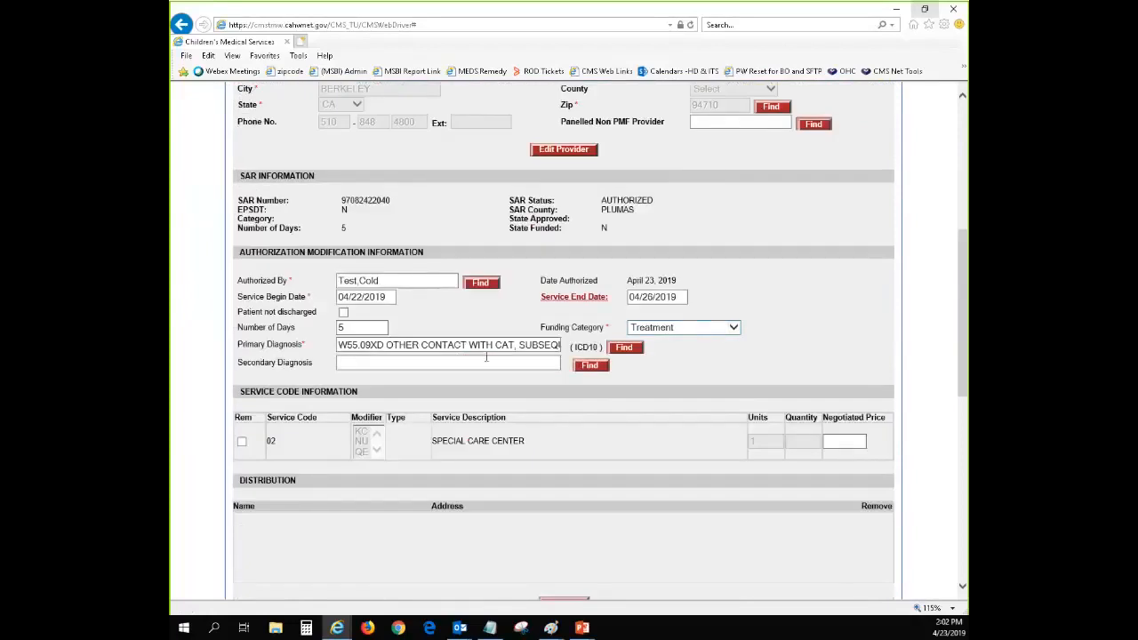
scroll(480, 364, "down", 2)
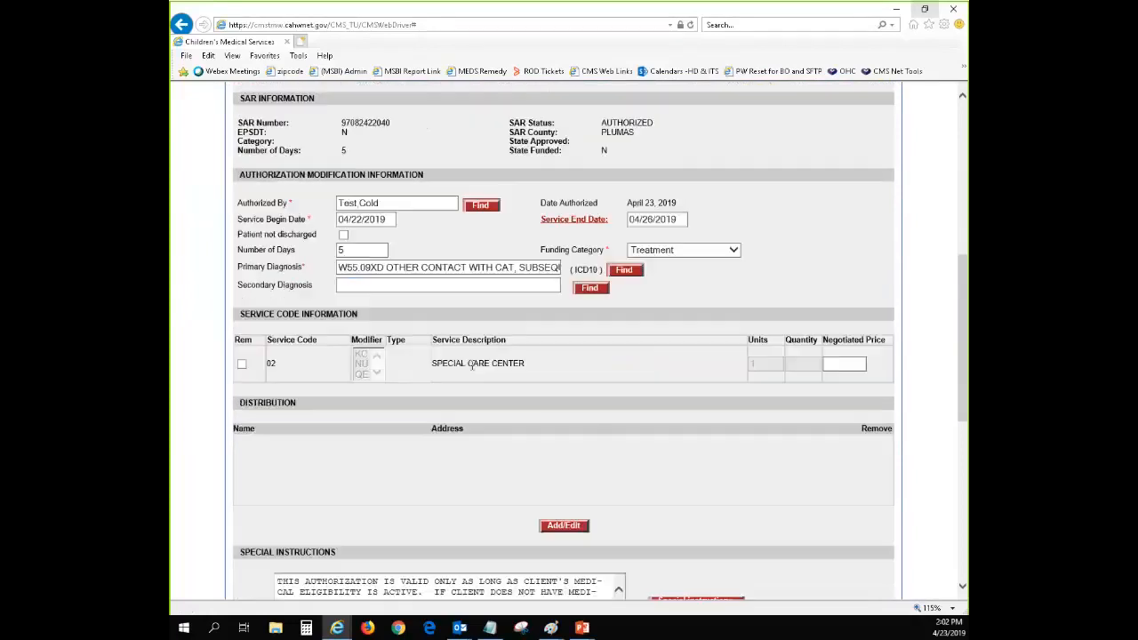
scroll(641, 379, "up", 3)
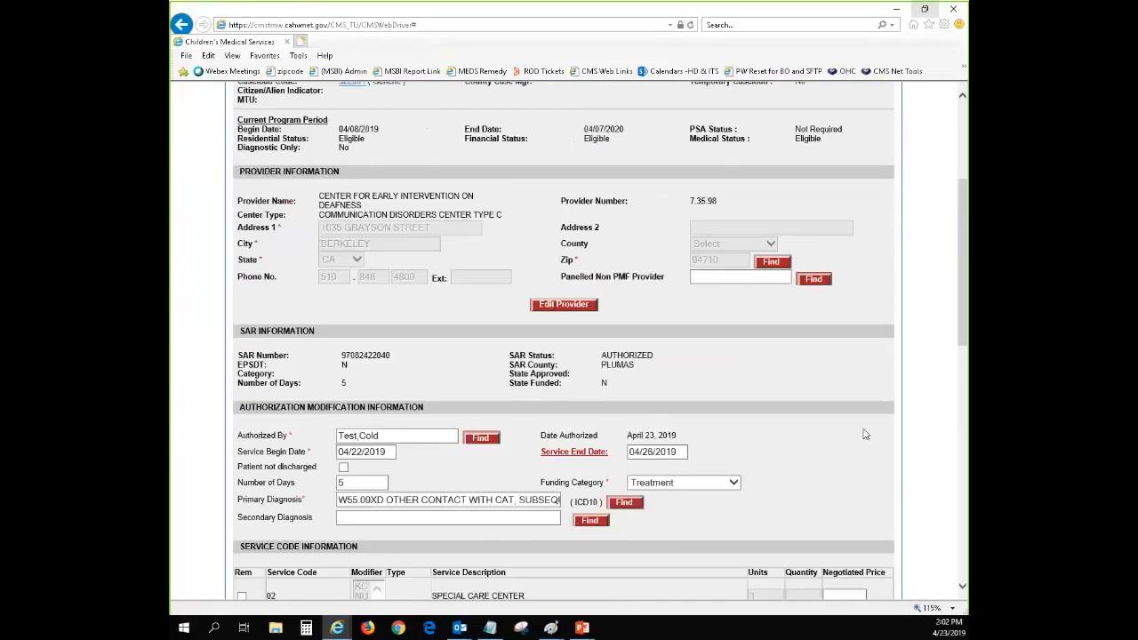
scroll(865, 433, "down", 2)
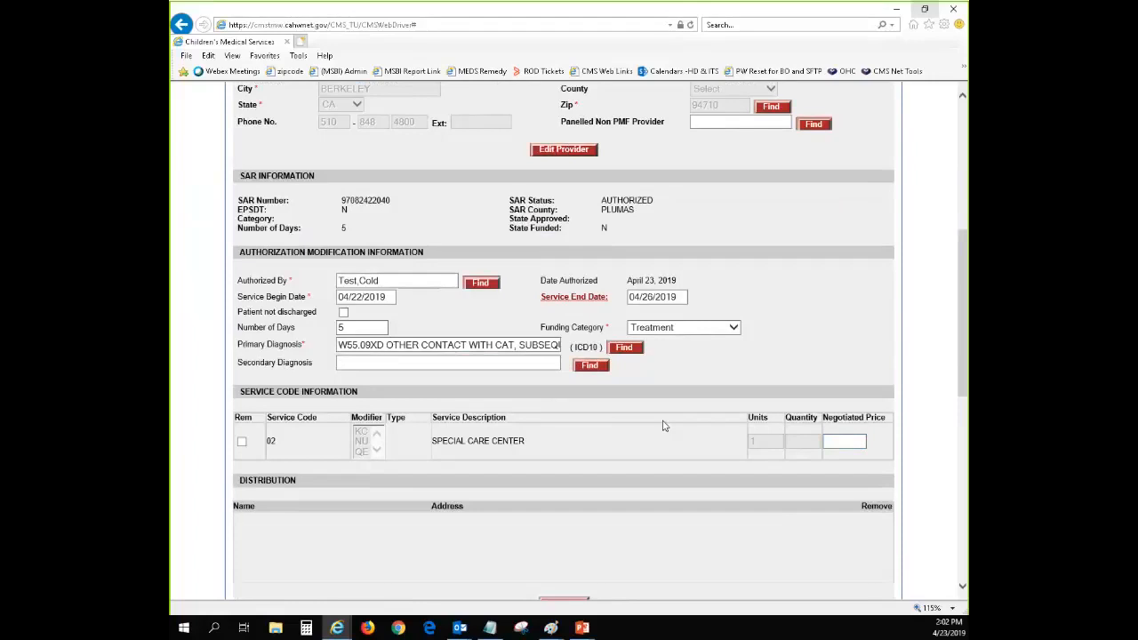
Accept the eSAR transaction value 05/31/2019 for the Service End Date
left_click(557, 304)
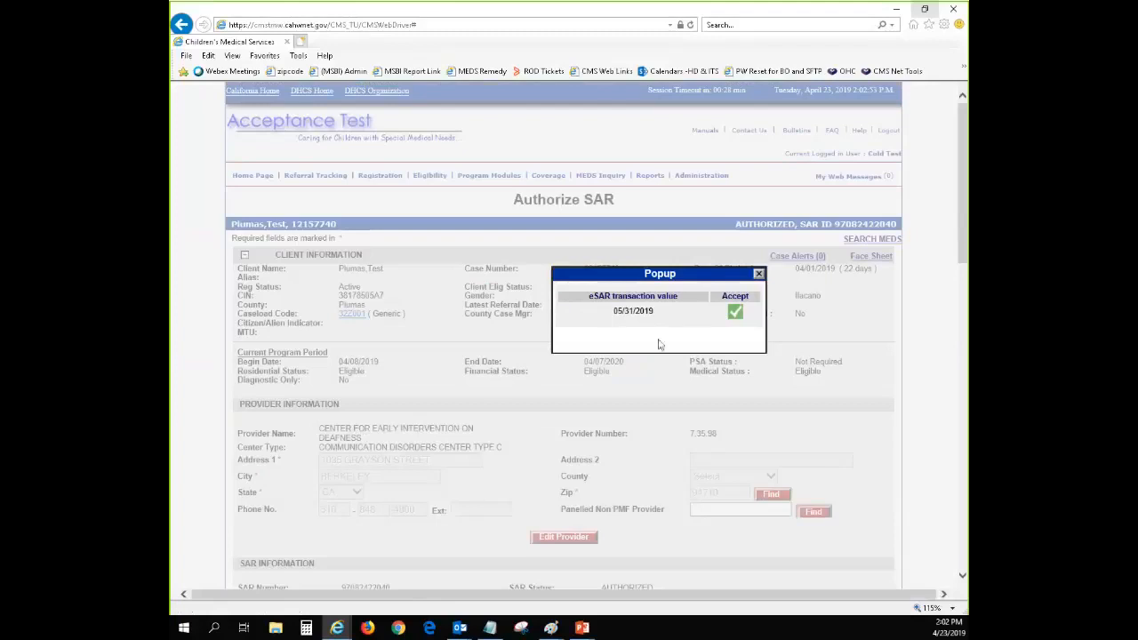
left_click_drag(667, 271, 626, 425)
scroll(627, 429, "down", 3)
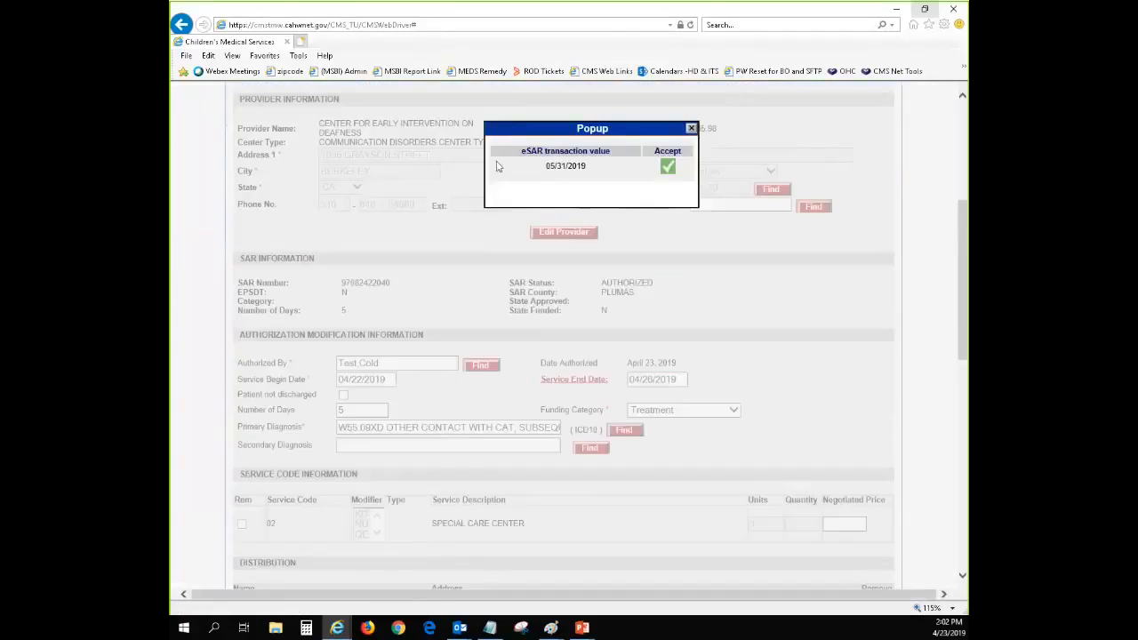
left_click_drag(517, 125, 727, 334)
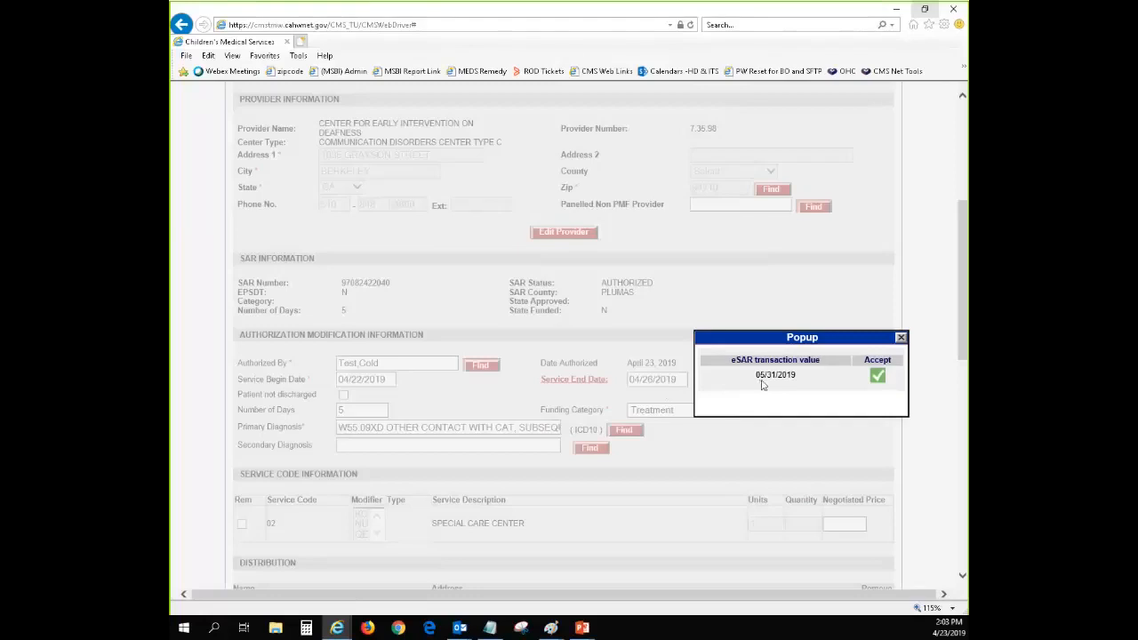
left_click(877, 378)
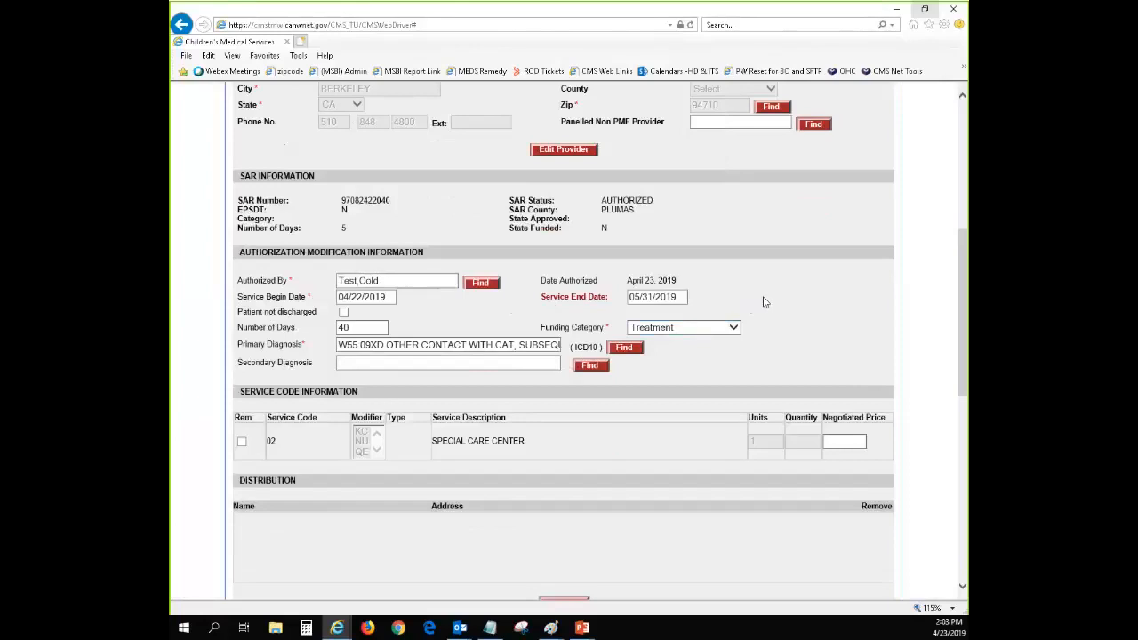
Change the Service End Date to 05/01/2019 using the date calendar
left_click(644, 297)
left_click(669, 299)
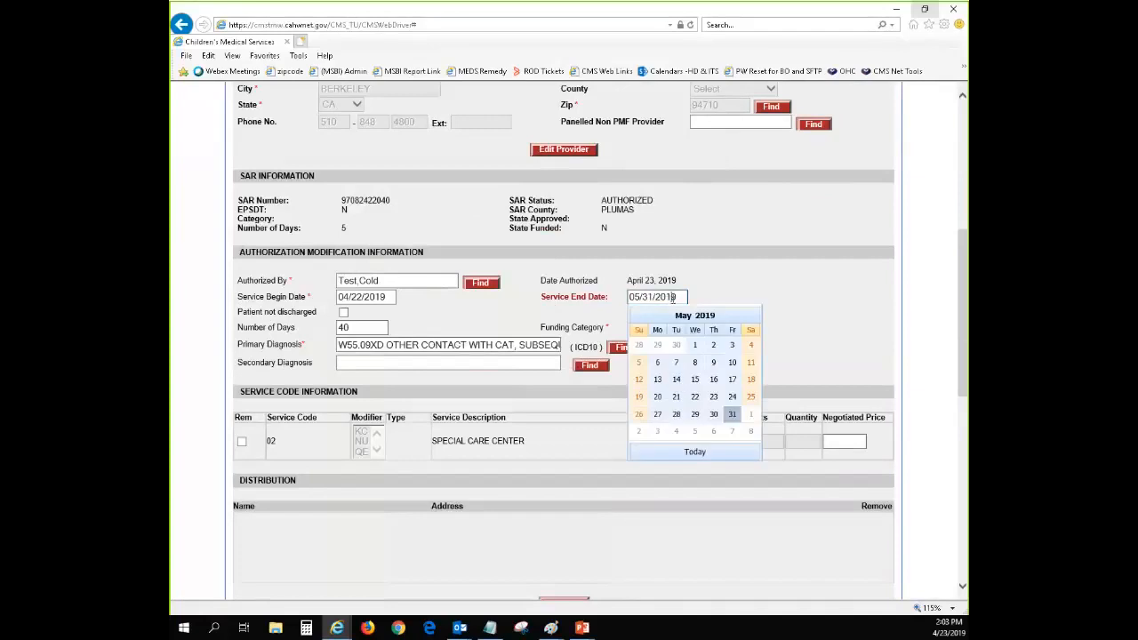
left_click(695, 349)
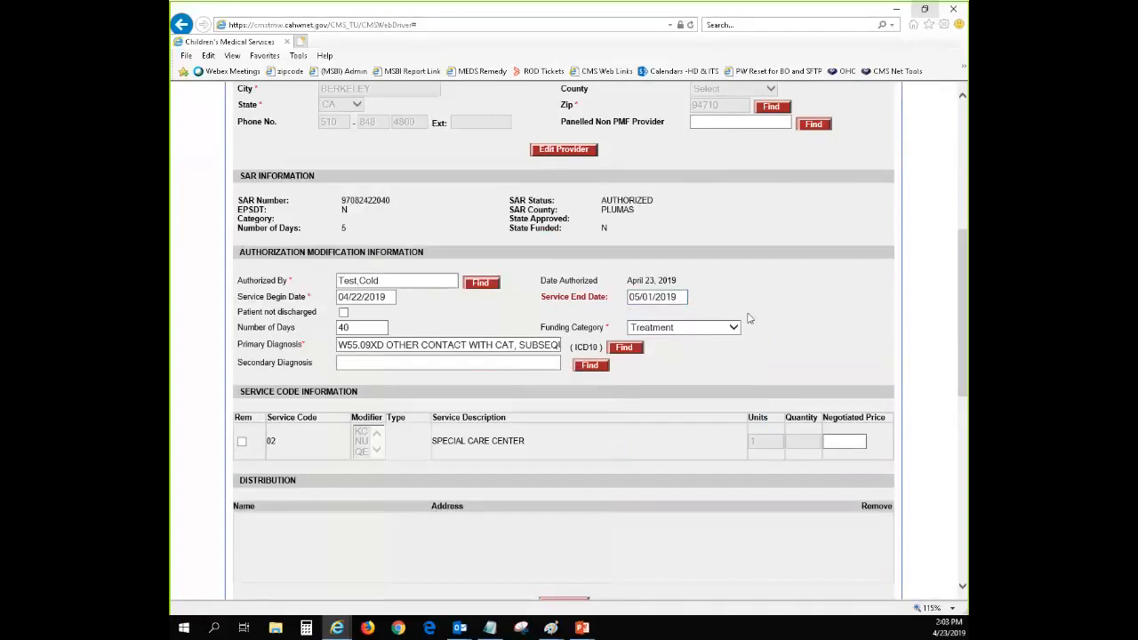
left_click(675, 303)
left_click(809, 289)
Undo all unsaved changes on the Authorize SAR form
scroll(640, 372, "down", 10)
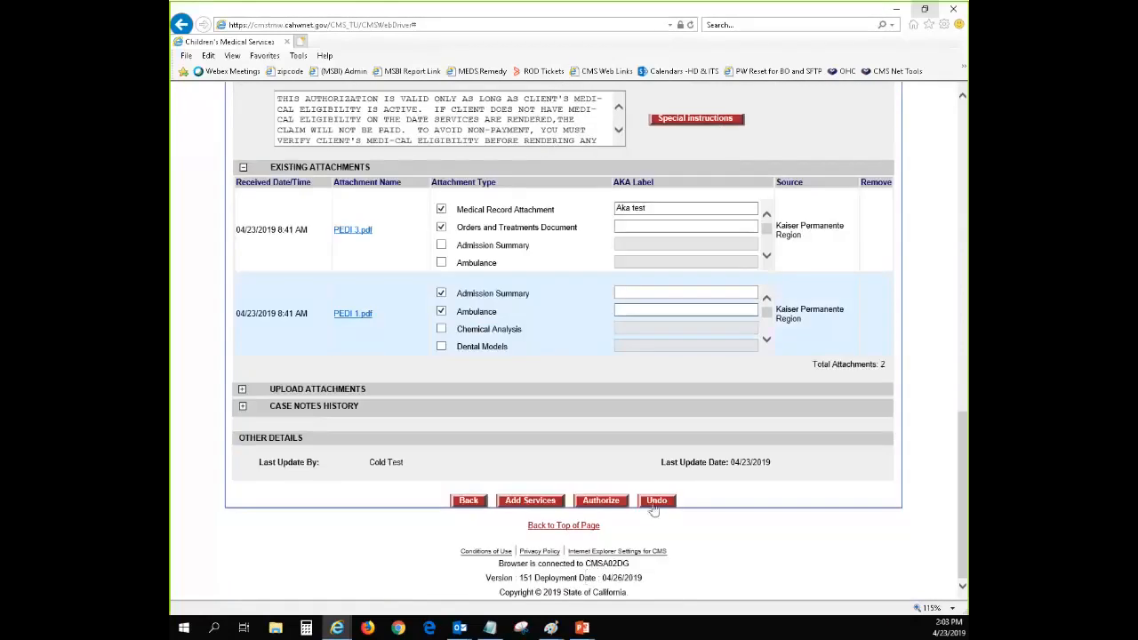
left_click(656, 502)
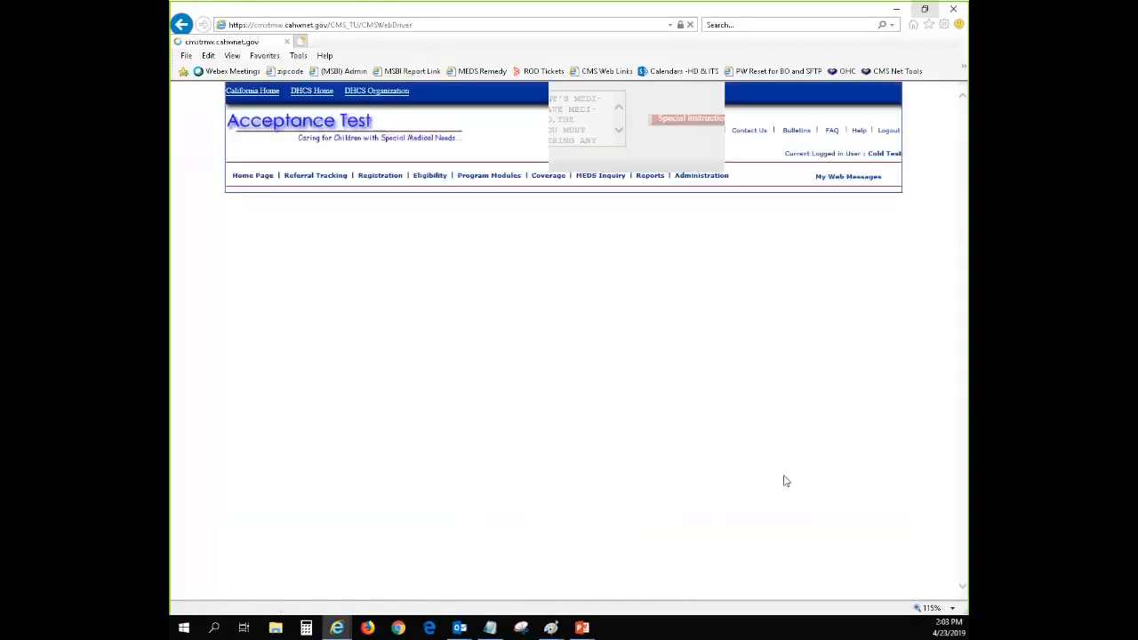
scroll(756, 472, "down", 5)
scroll(692, 442, "down", 1)
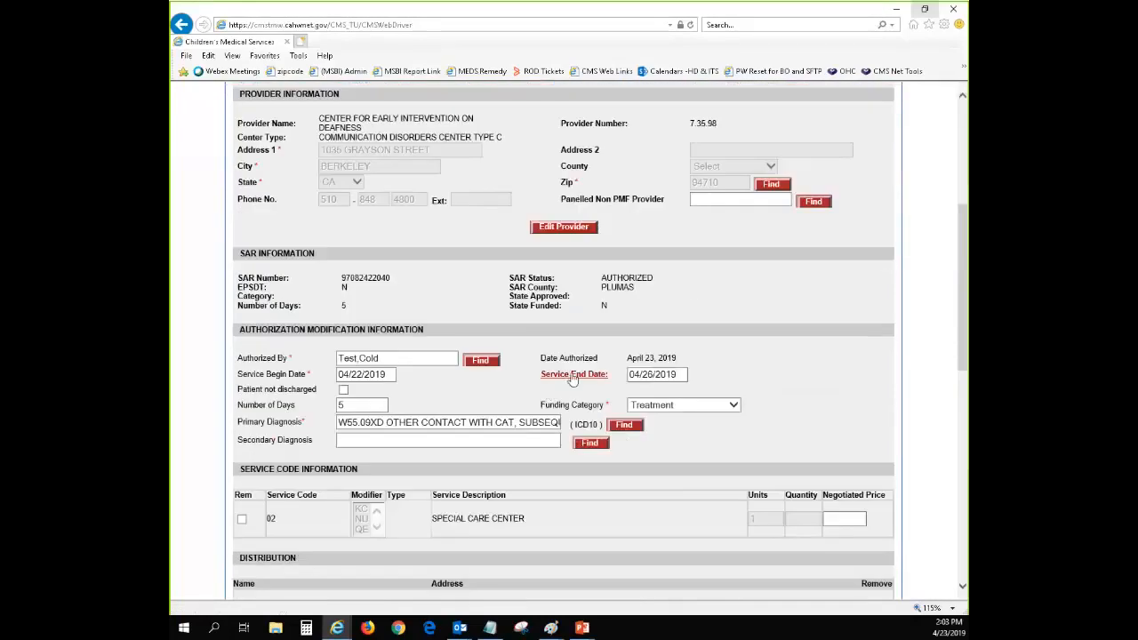
View the eSAR transaction value for the Service End Date and close it without accepting
left_click(572, 377)
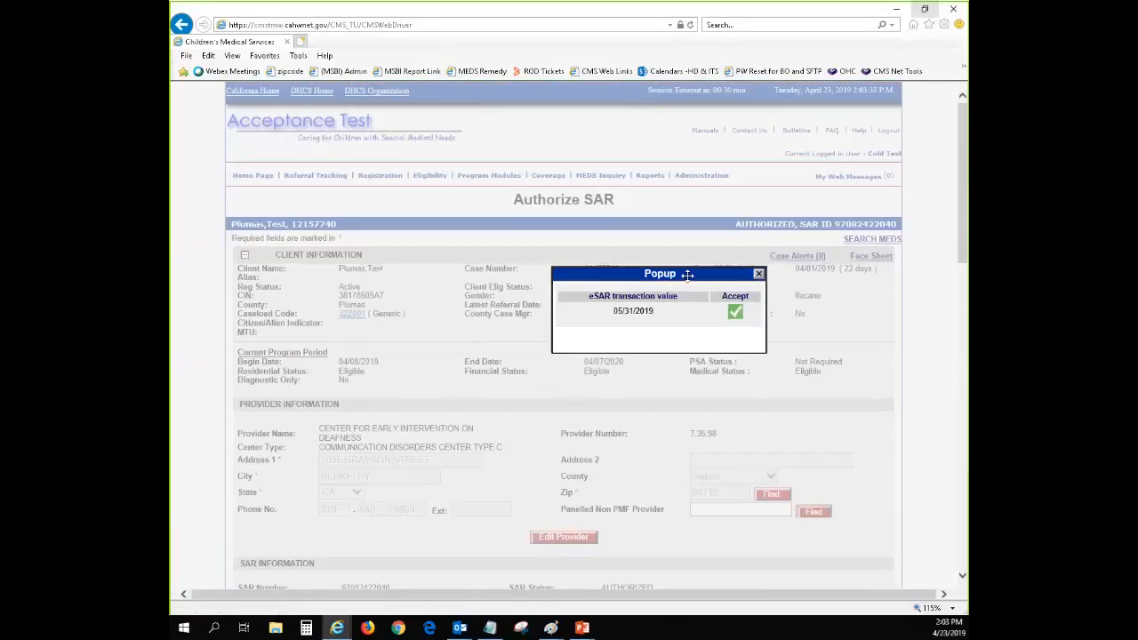
left_click_drag(686, 274, 689, 434)
scroll(724, 386, "down", 4)
scroll(711, 356, "up", 3)
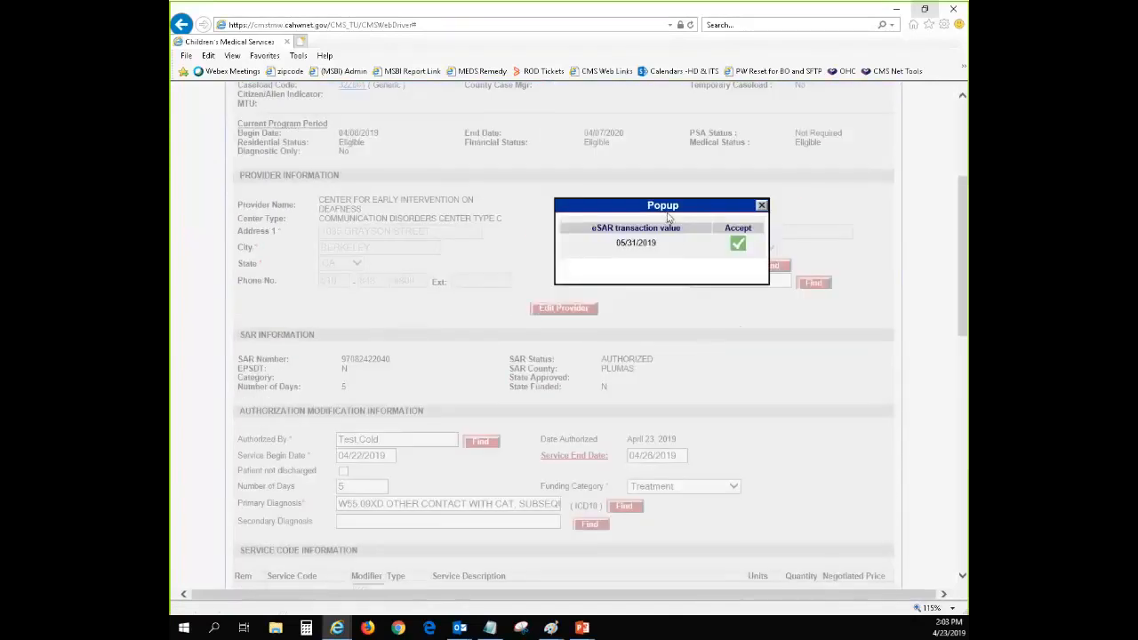
left_click_drag(673, 212, 750, 324)
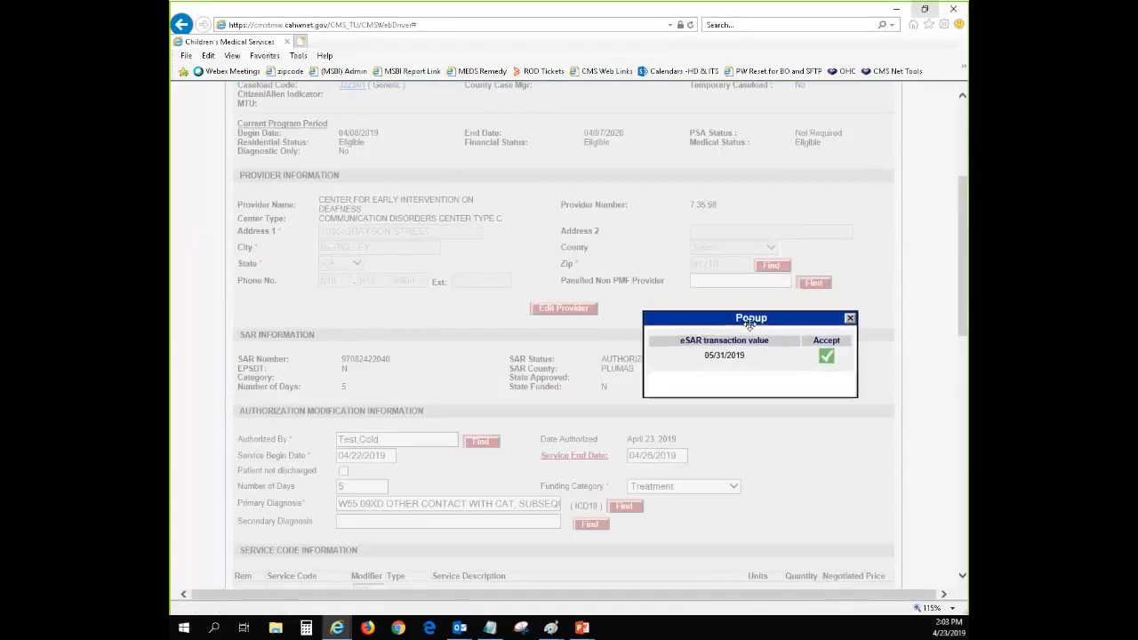
left_click(851, 319)
Look over the authorization fields and existing attachments, and reset the Authorize SAR form again
scroll(852, 325, "down", 2)
scroll(679, 398, "down", 5)
scroll(674, 419, "down", 1)
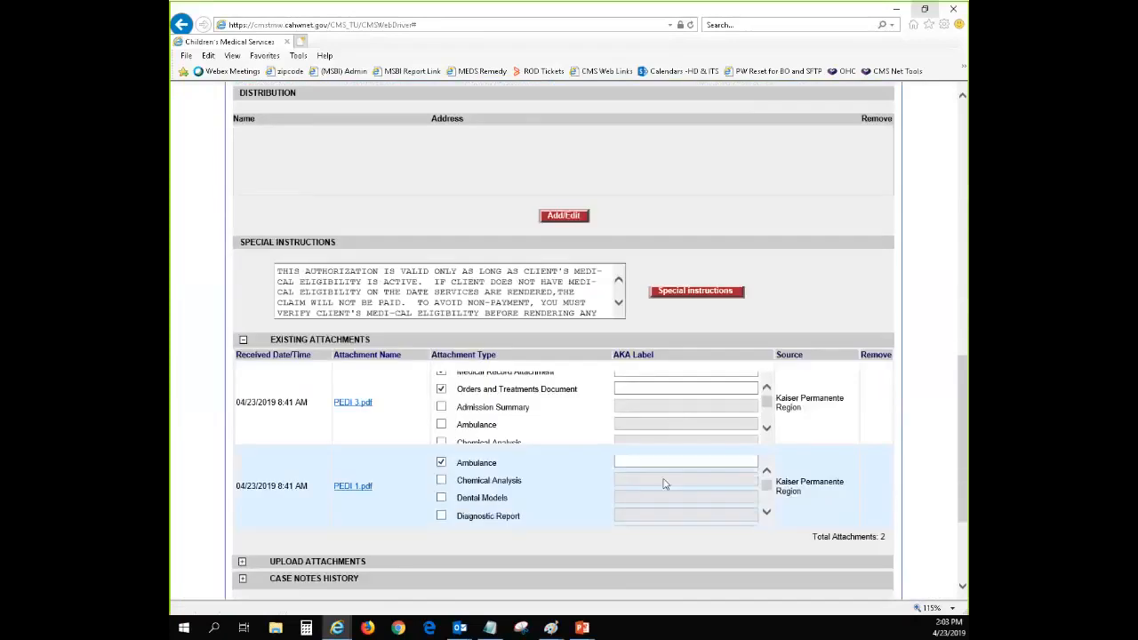
scroll(712, 382, "up", 5)
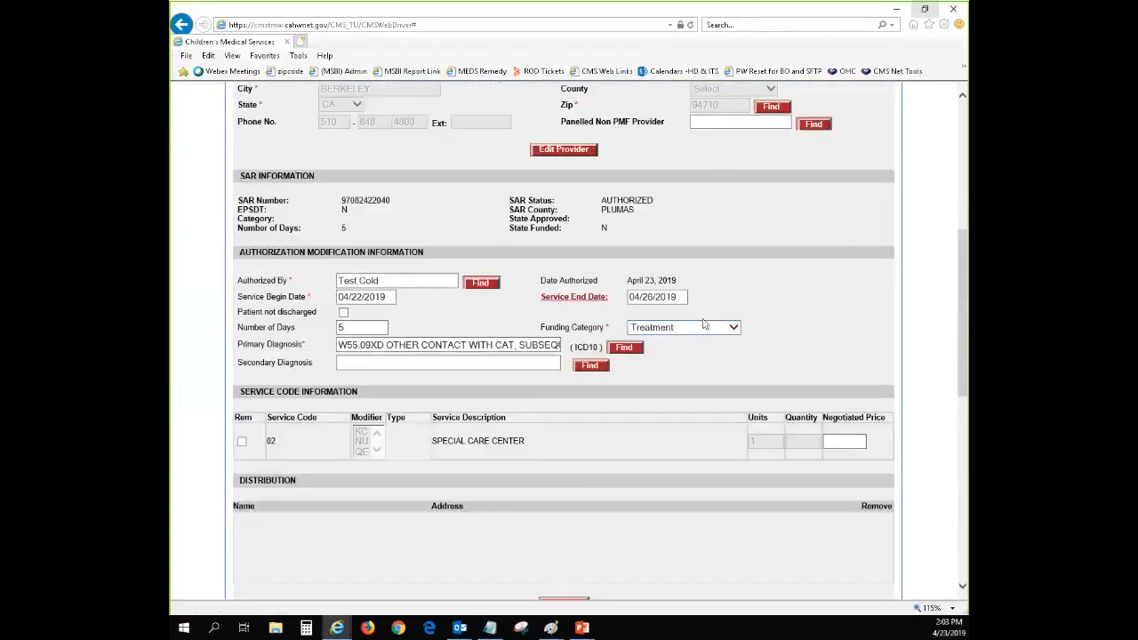
scroll(702, 391, "down", 5)
scroll(698, 501, "down", 5)
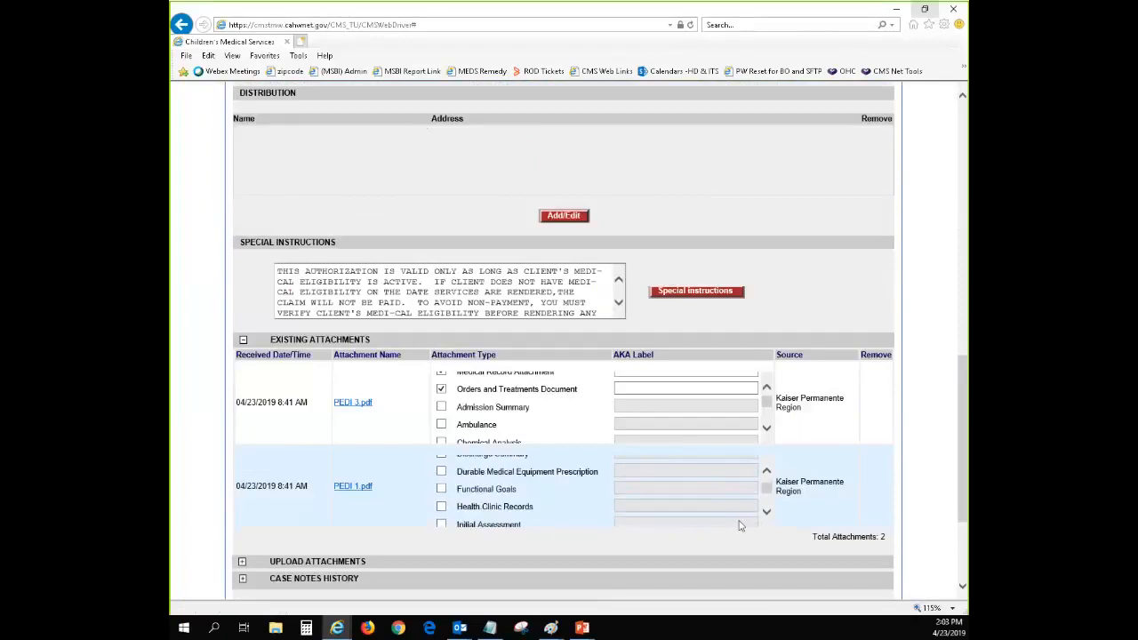
scroll(831, 520, "down", 3)
left_click(655, 503)
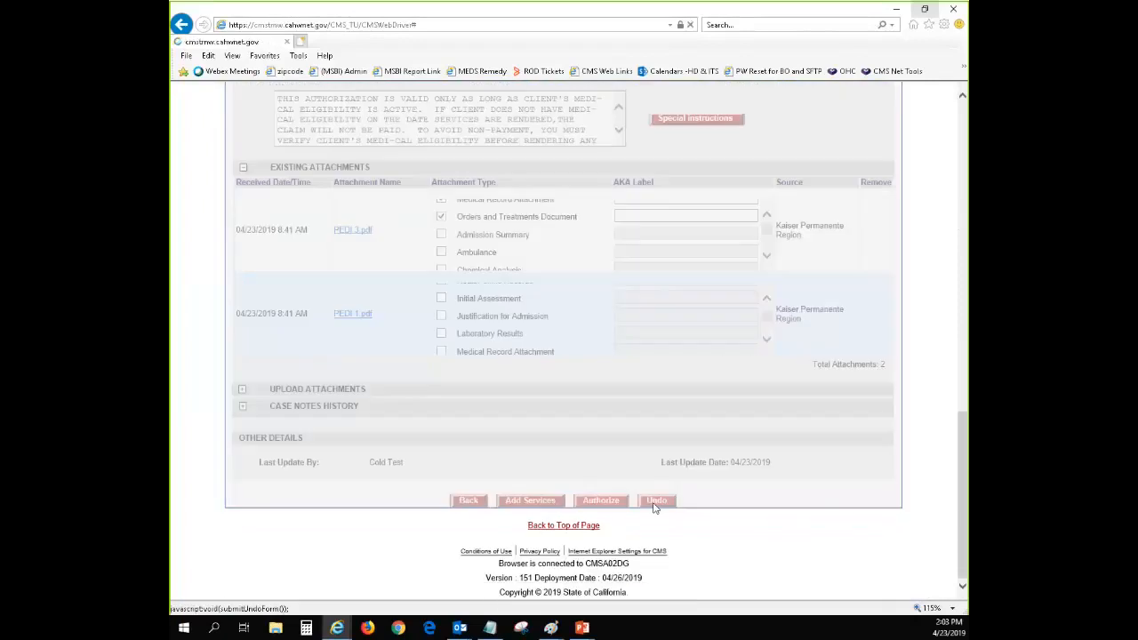
View the eSAR transaction value for the Service End Date beside the authorization fields, and close it without accepting
scroll(674, 427, "down", 3)
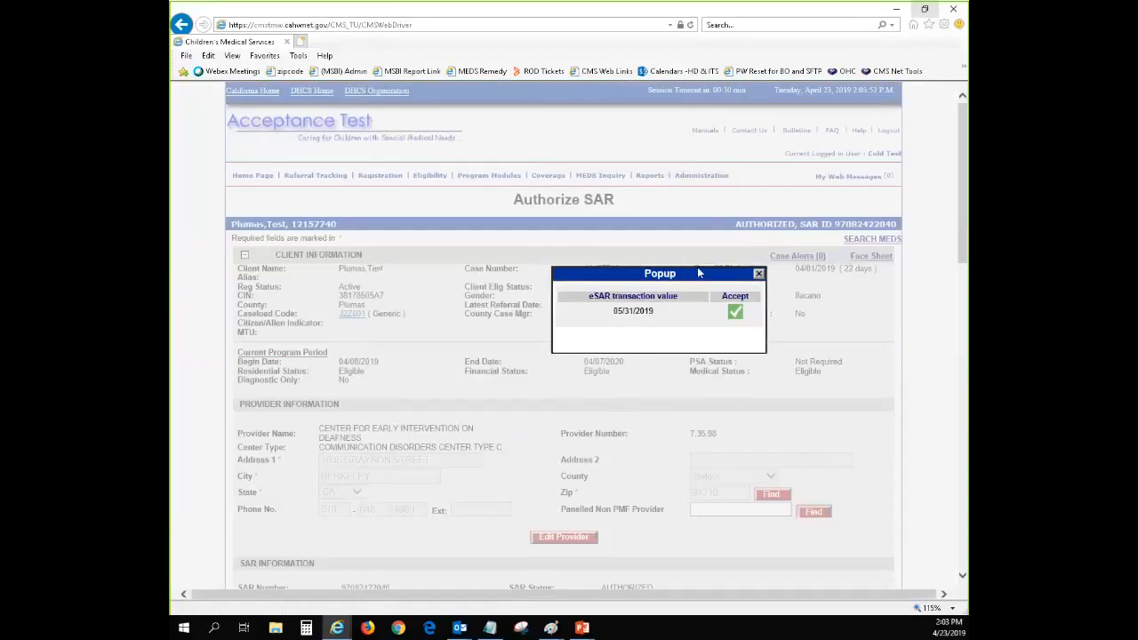
left_click_drag(699, 273, 748, 451)
scroll(783, 440, "down", 4)
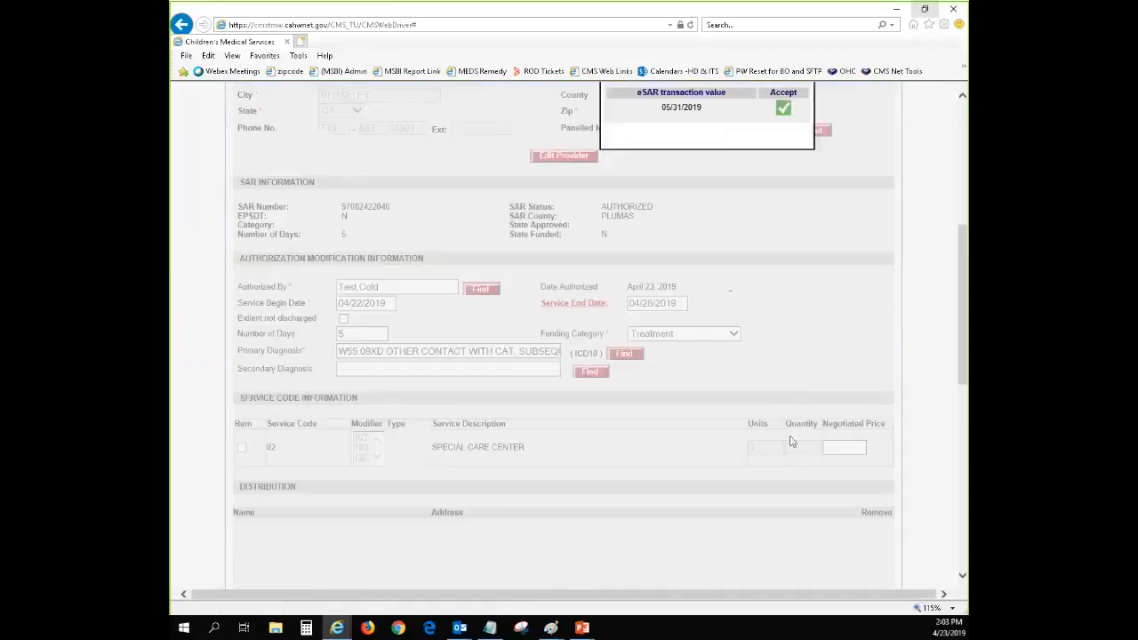
scroll(746, 91, "up", 1)
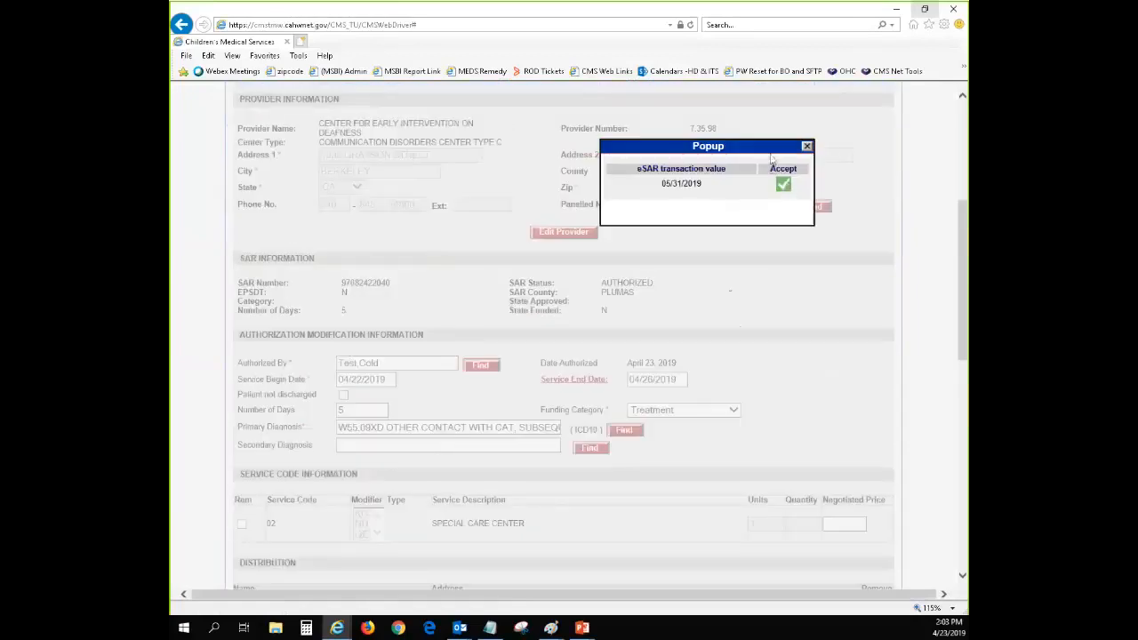
left_click_drag(773, 147, 843, 283)
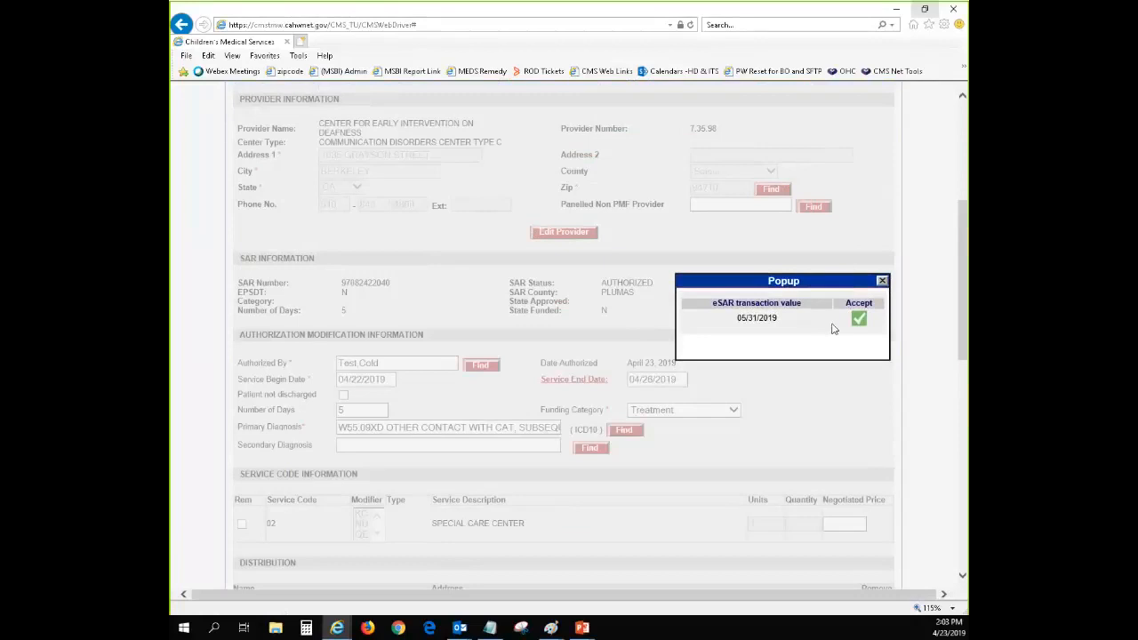
left_click(882, 282)
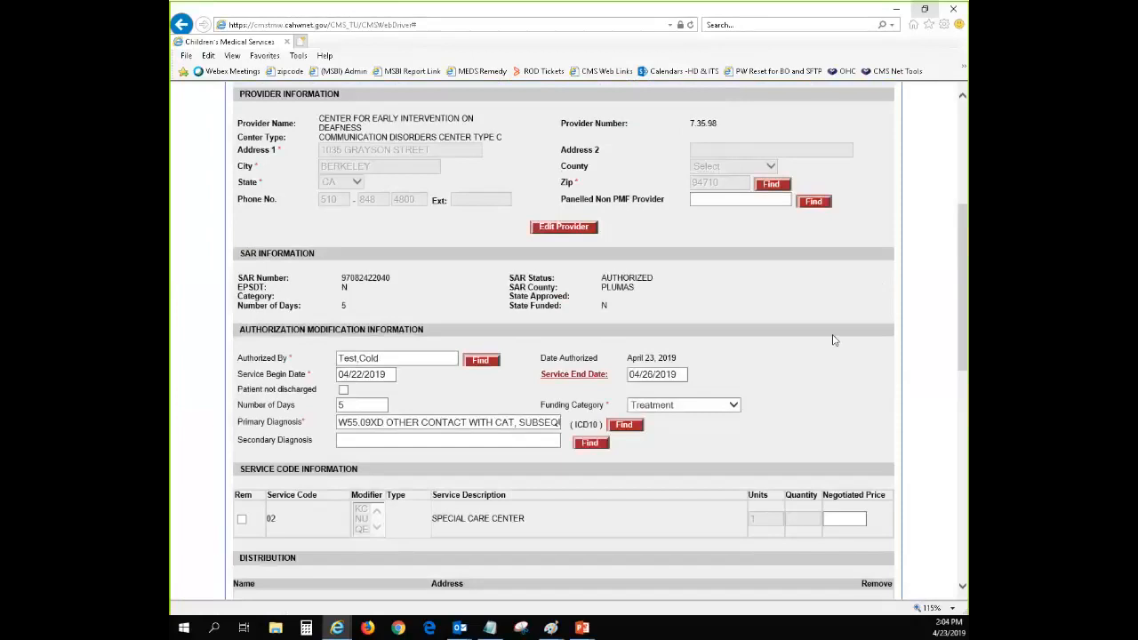
Set the Service End Date to 05/10/2019 from the date calendar without accepting the eSAR transaction value
left_click(676, 373)
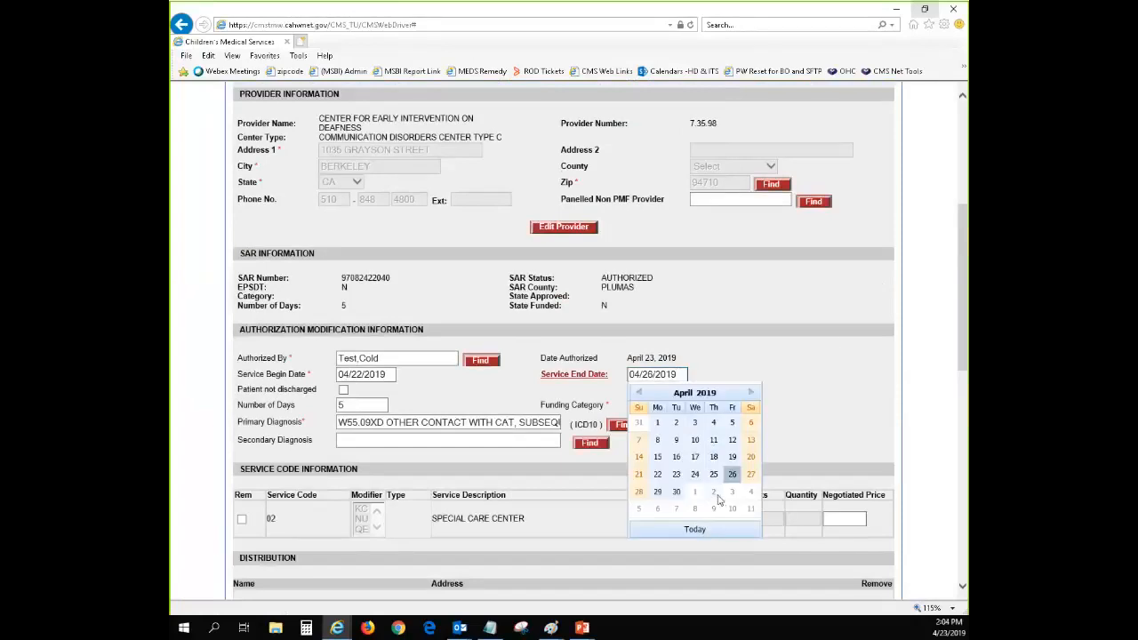
left_click(732, 509)
left_click(830, 378)
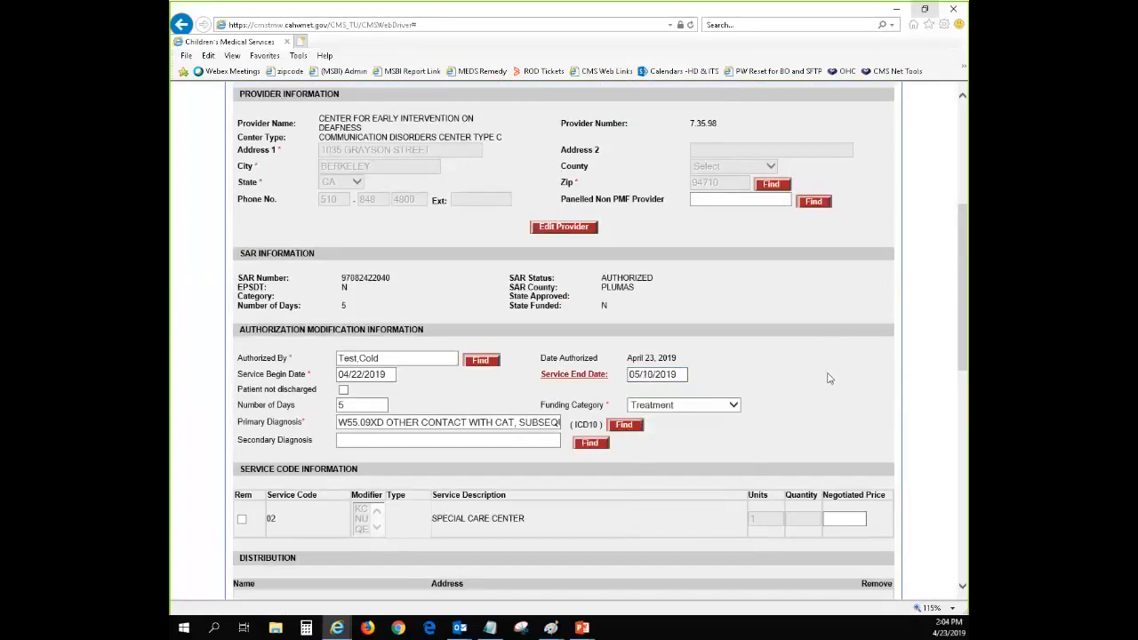
Try to authorize the SAR without the accepted transaction value, and go to the comments for the rejection reason
scroll(825, 383, "down", 1)
scroll(825, 384, "down", 6)
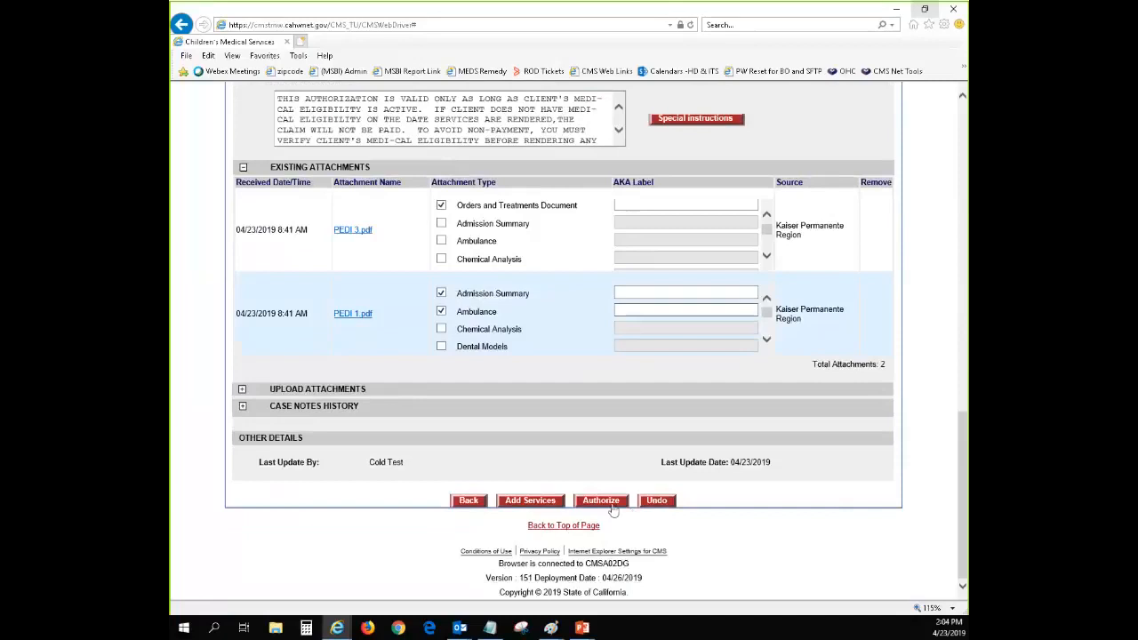
left_click(601, 501)
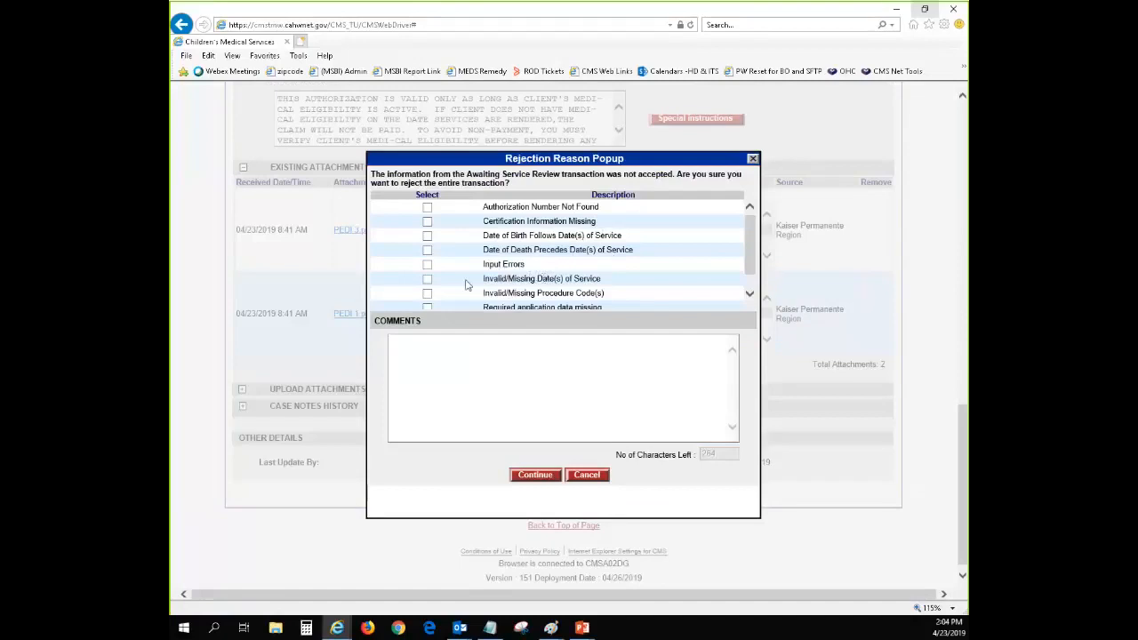
left_click(467, 393)
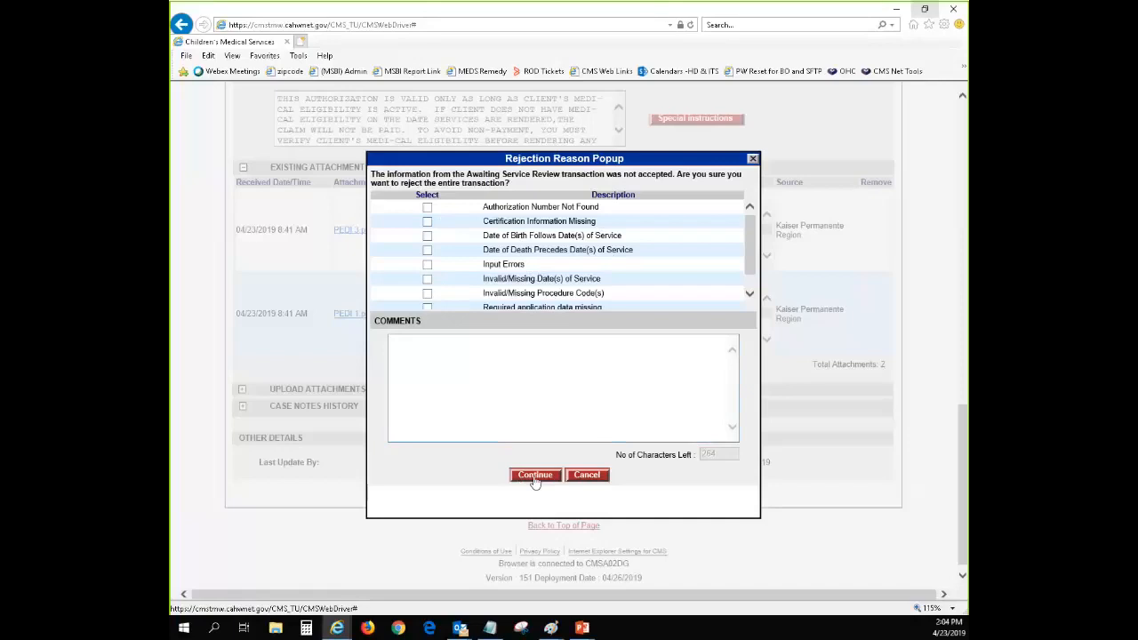
Cancel rejecting the transaction and undo all unsaved changes on the Authorize SAR form
left_click(587, 475)
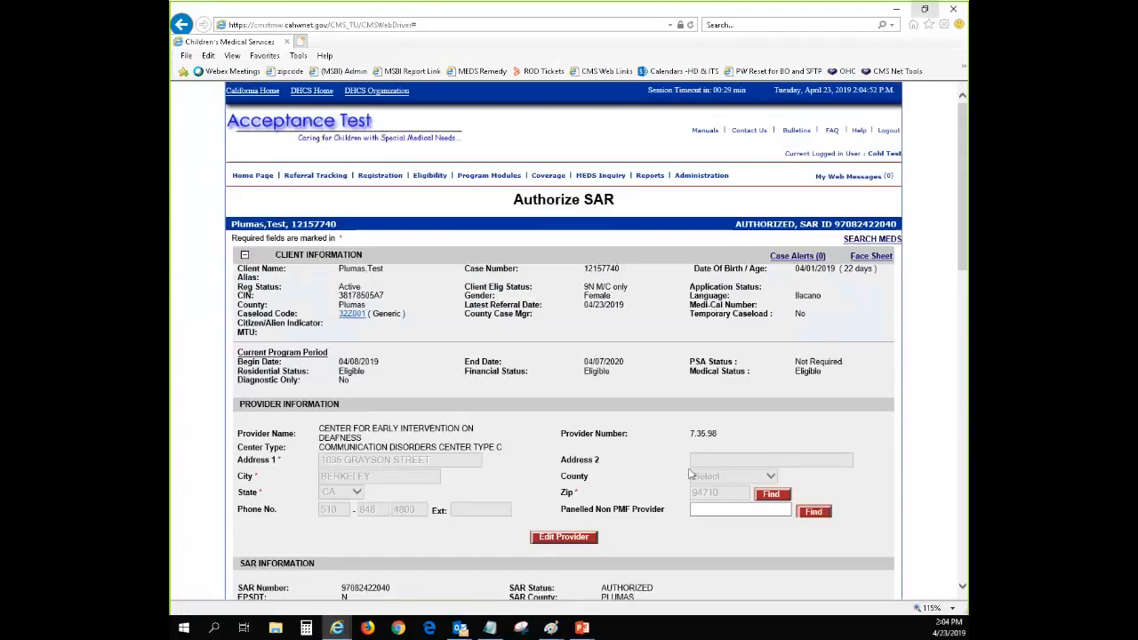
scroll(662, 459, "down", 15)
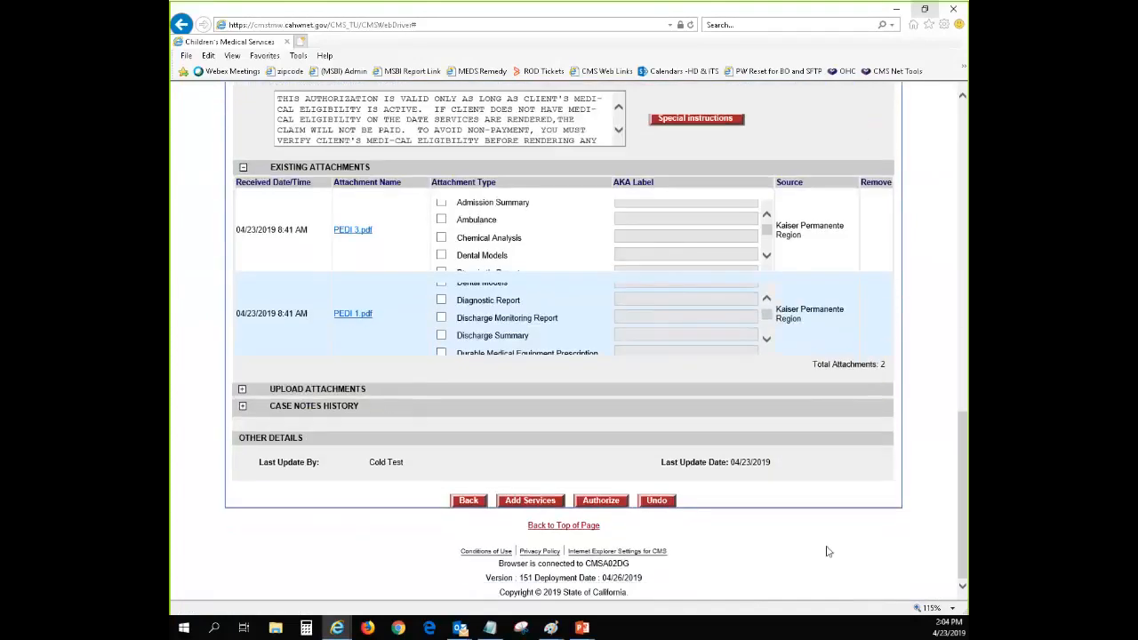
left_click(656, 502)
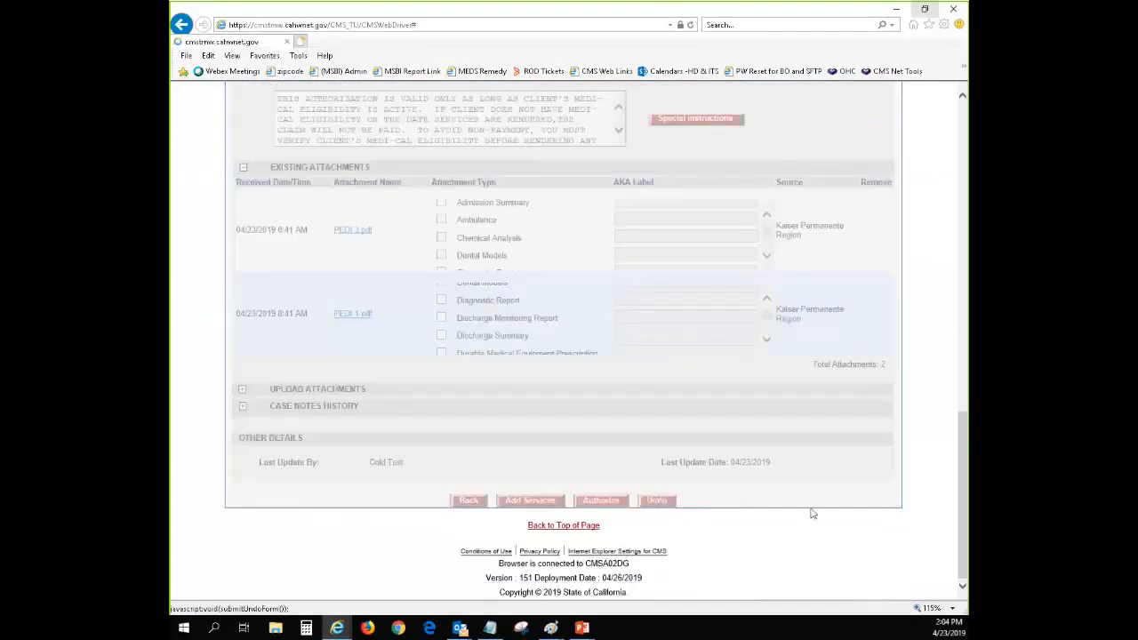
Accept the eSAR transaction value 05/31/2019 for the Service End Date
scroll(892, 348, "down", 3)
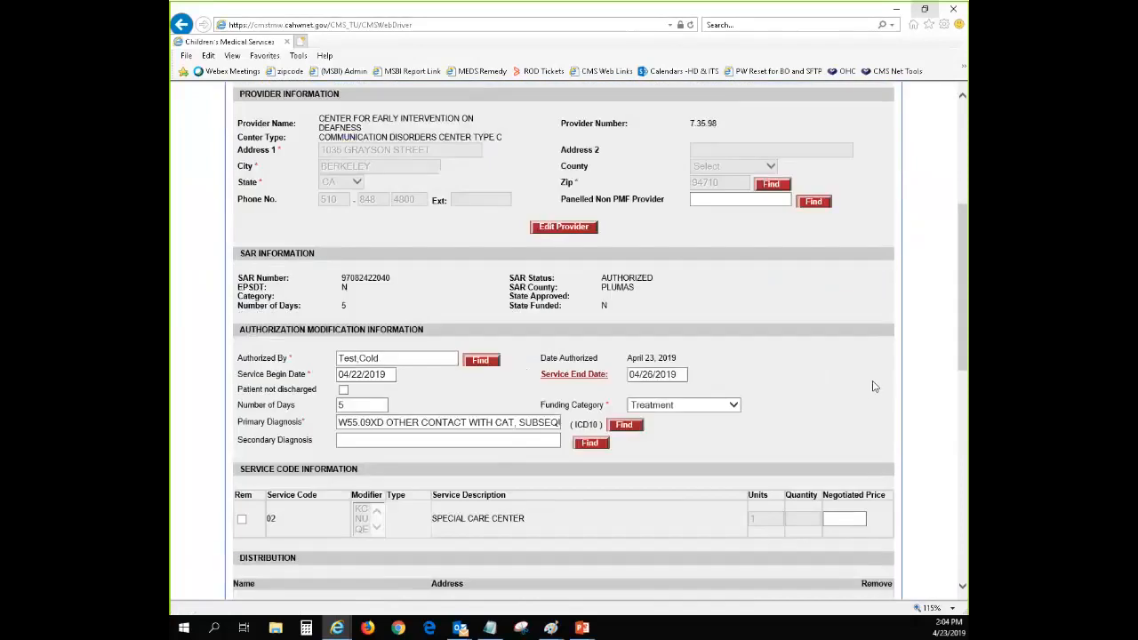
left_click(578, 384)
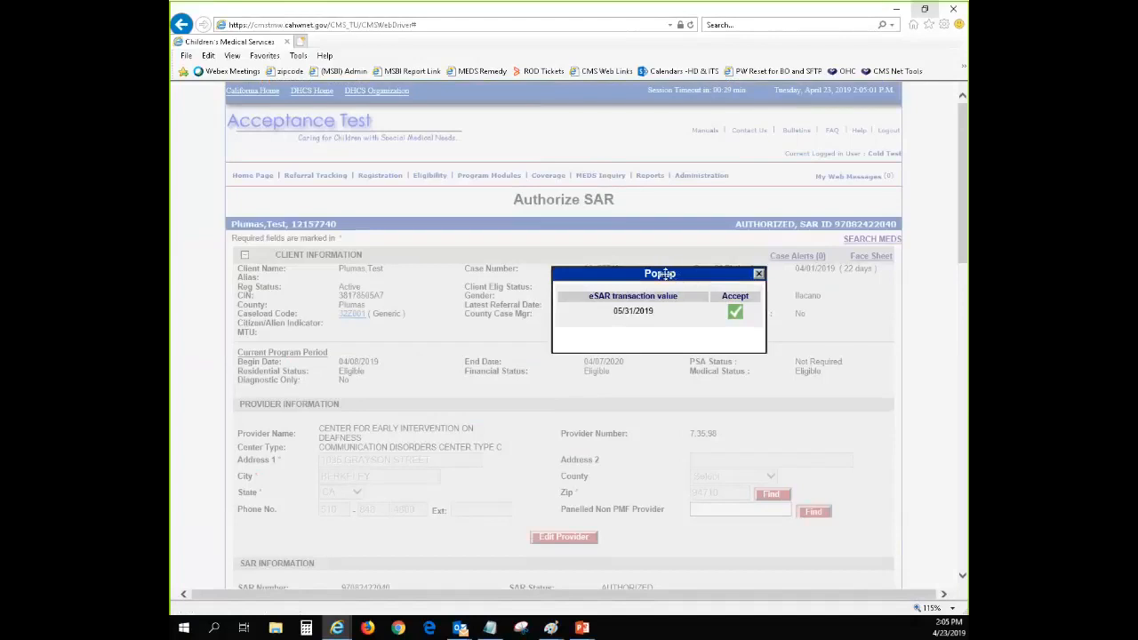
left_click_drag(665, 274, 779, 459)
scroll(779, 460, "down", 4)
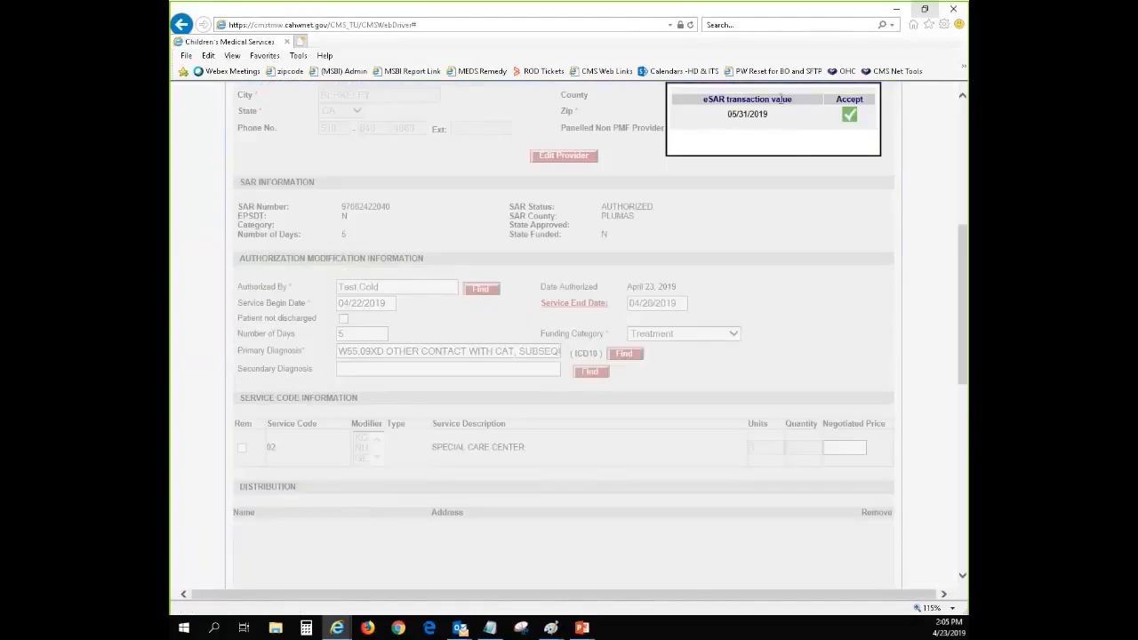
scroll(800, 153, "up", 1)
left_click_drag(803, 153, 818, 291)
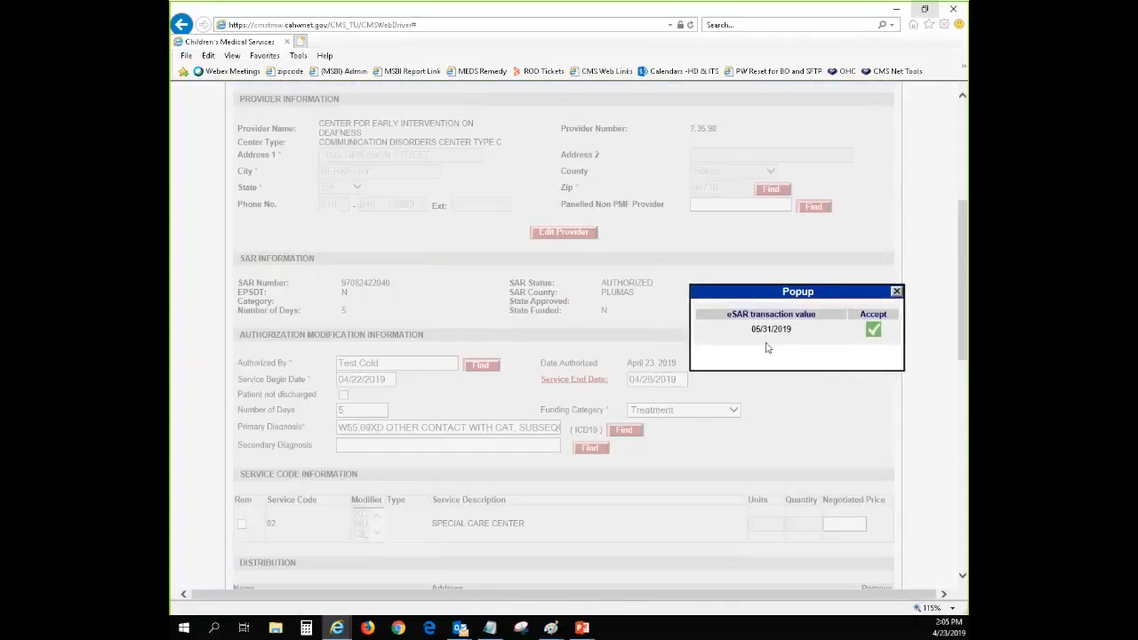
left_click(873, 332)
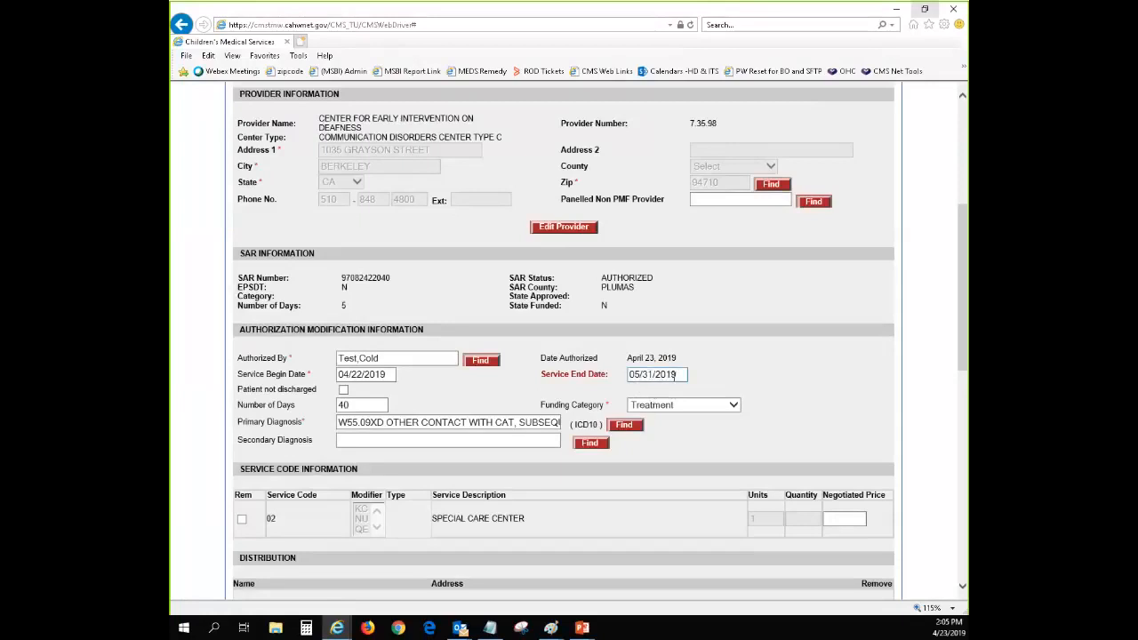
Change the accepted Service End Date to 05/10/2019 and authorize the SAR, continuing past the case note without a narrative
left_click(680, 374)
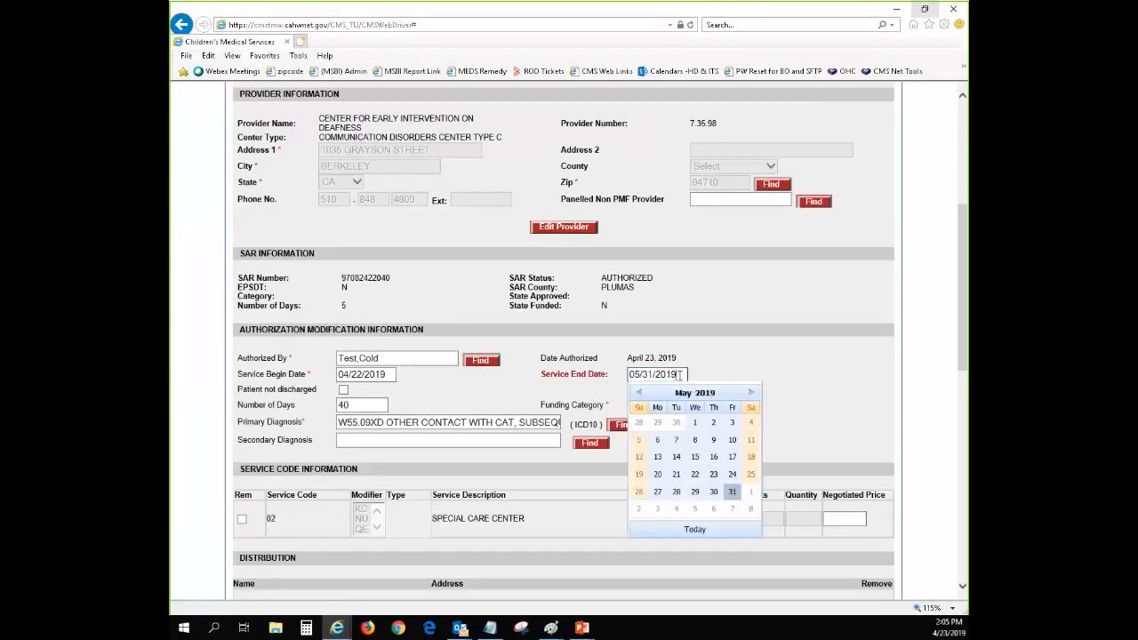
left_click(732, 441)
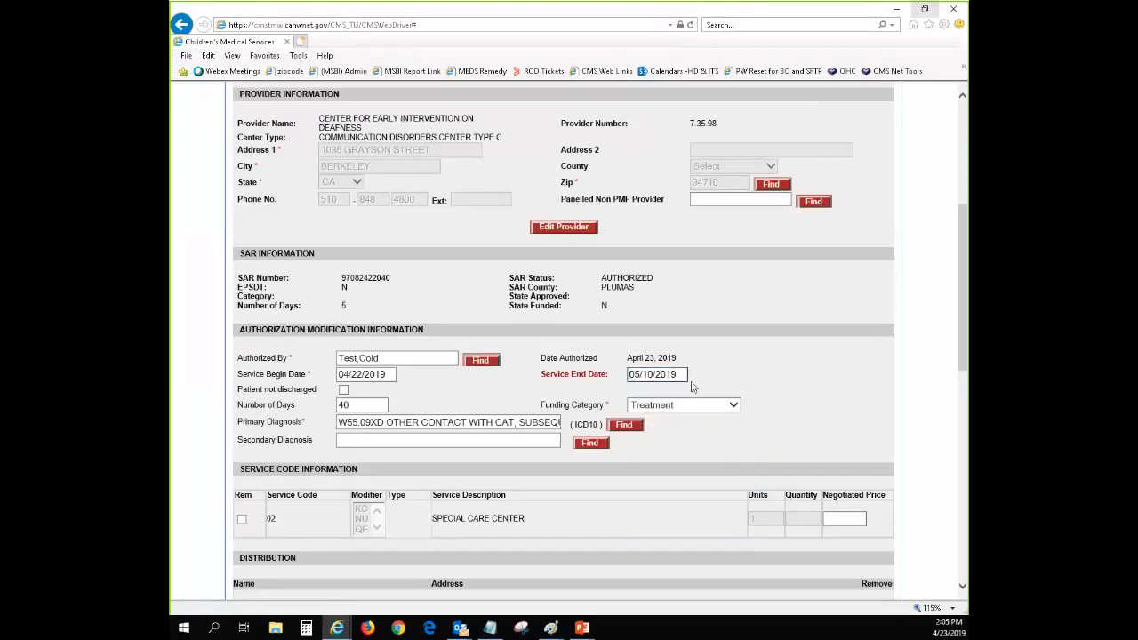
scroll(669, 500, "down", 5)
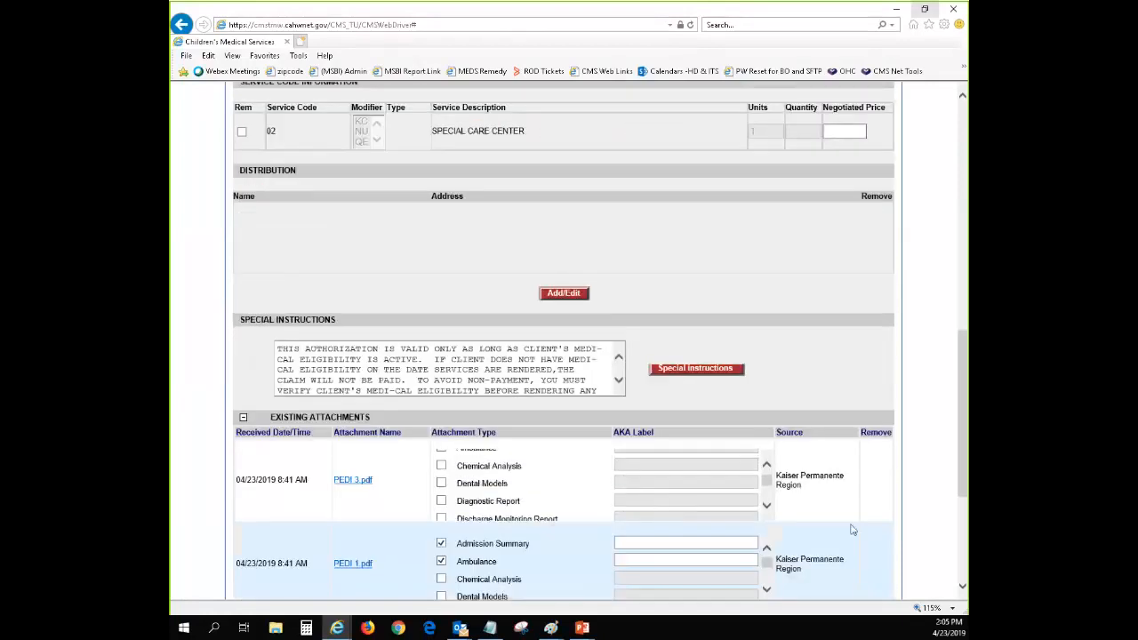
scroll(851, 529, "down", 3)
left_click(601, 500)
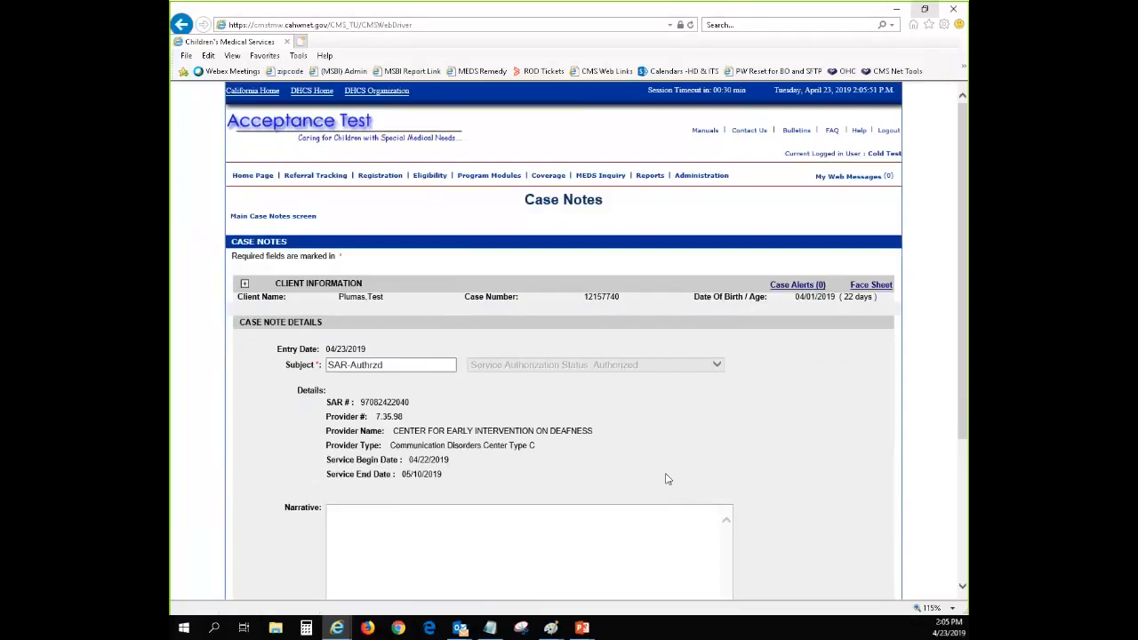
scroll(622, 427, "down", 3)
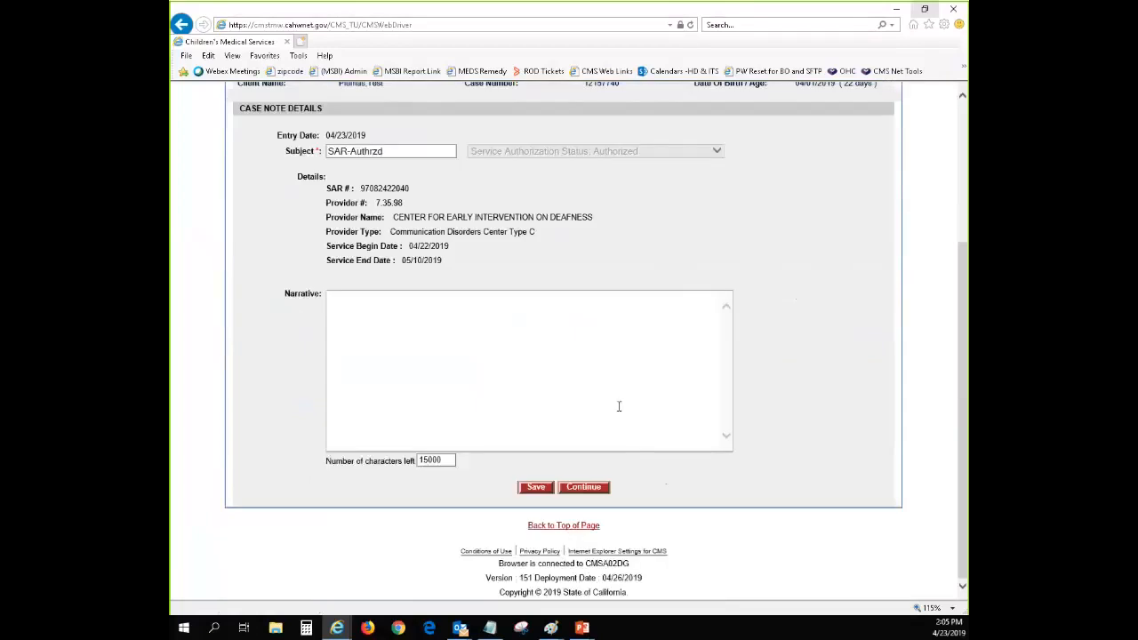
left_click(584, 489)
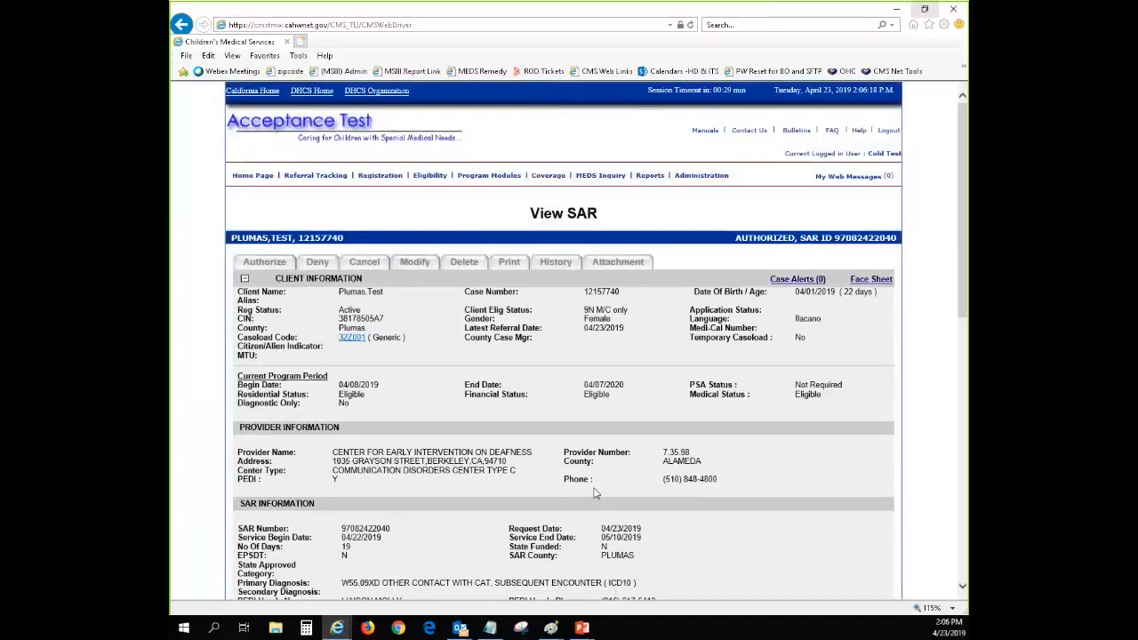
Return to the home page and open the pending physician SAR from the All Awaiting Service Review list
left_click(254, 178)
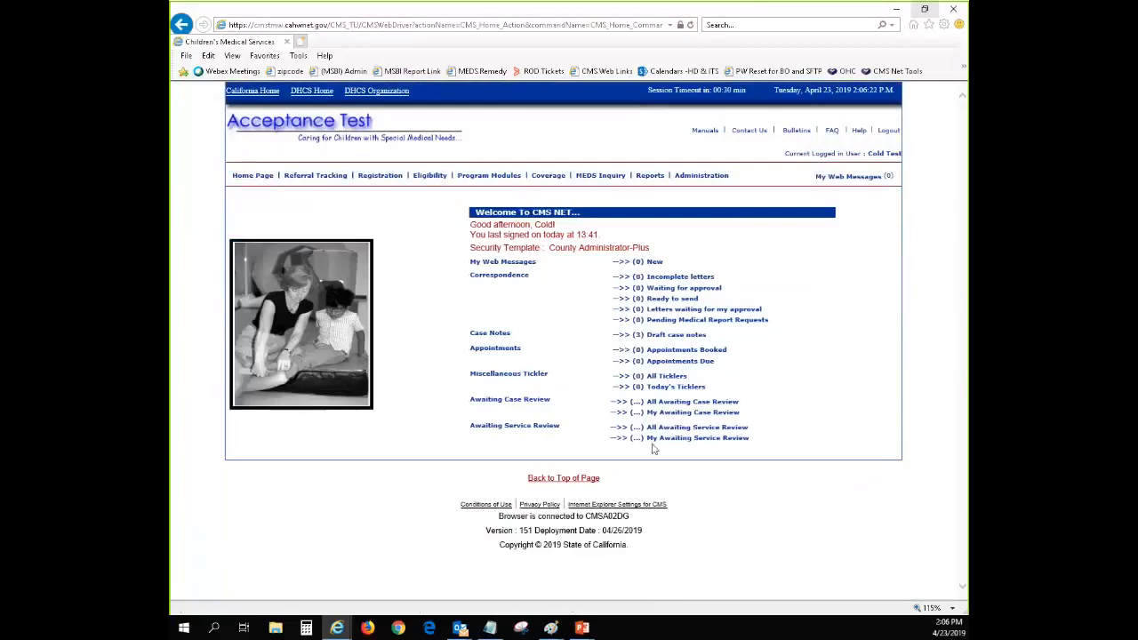
left_click(666, 428)
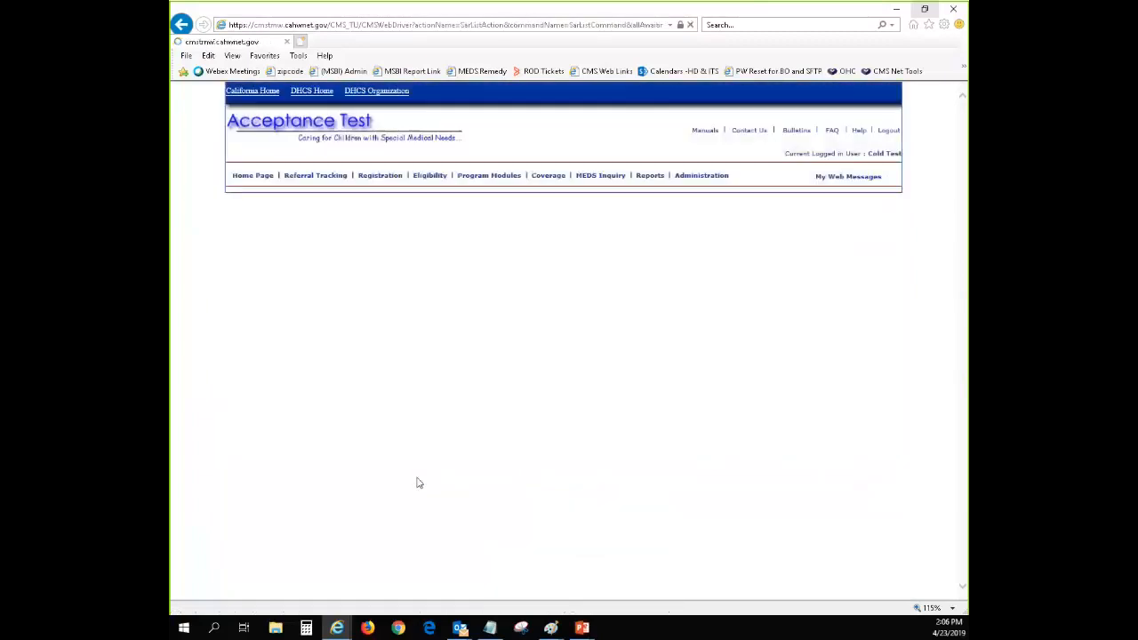
left_click(249, 420)
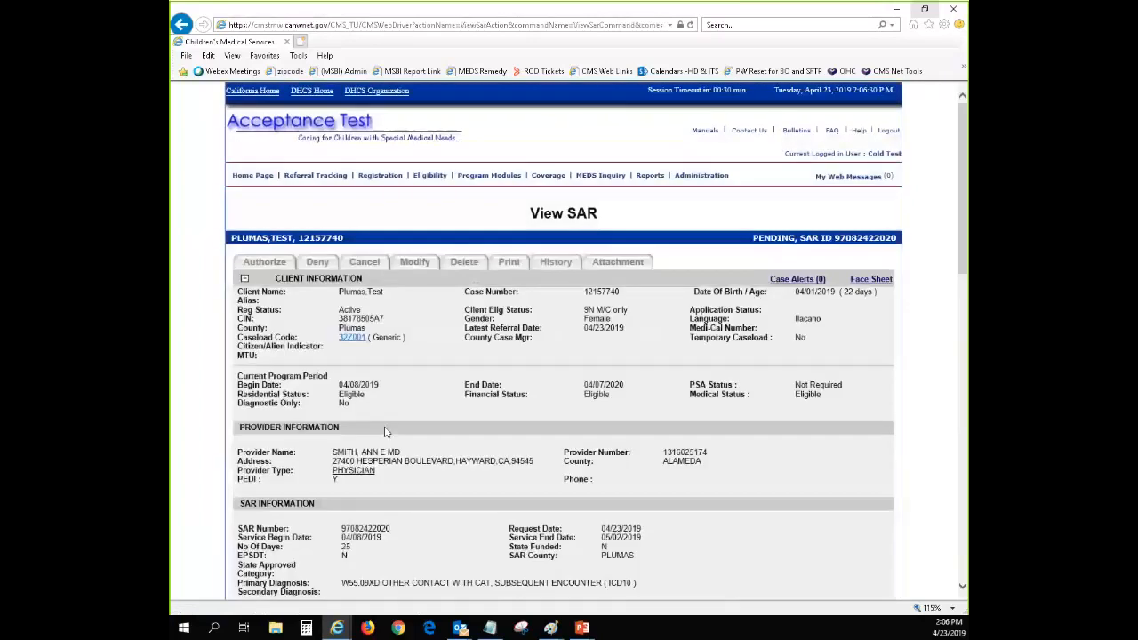
Review the pending SAR's awaiting service information, including the submitted service codes, units, dates and attachments
scroll(402, 279, "down", 5)
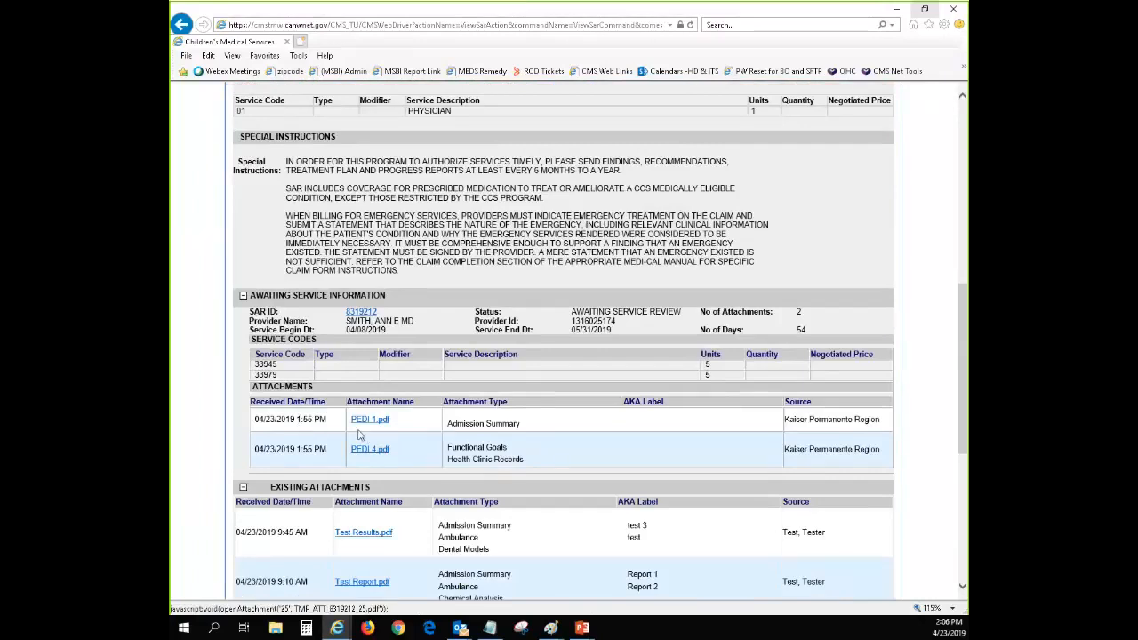
left_click_drag(253, 353, 734, 375)
left_click(753, 383)
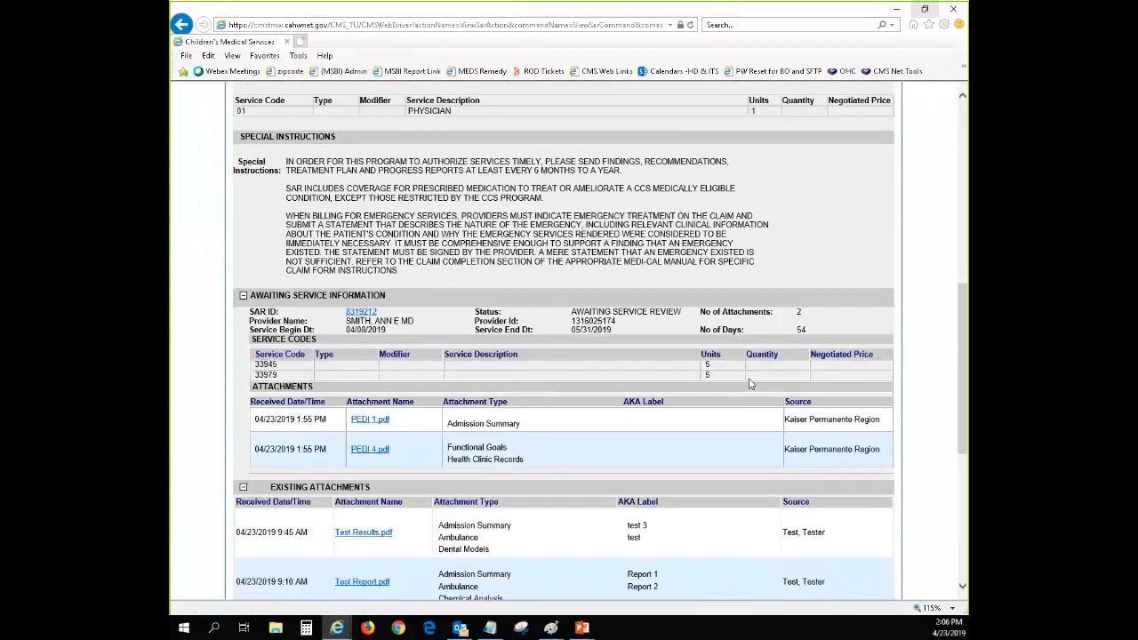
scroll(681, 435, "up", 2)
scroll(388, 528, "down", 2)
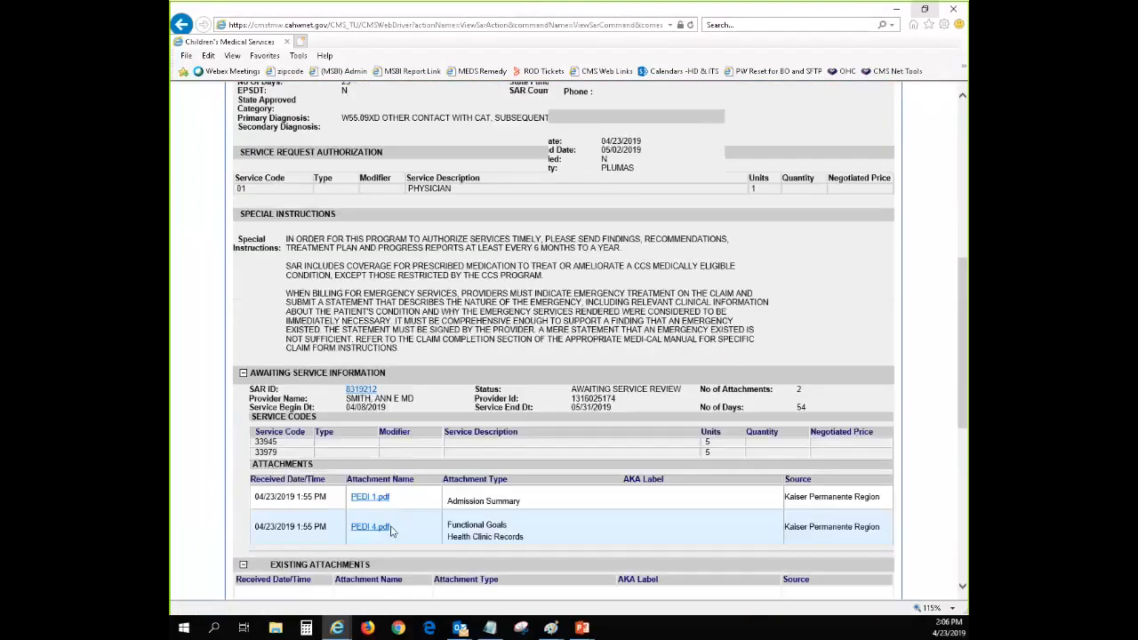
scroll(363, 317, "down", 2)
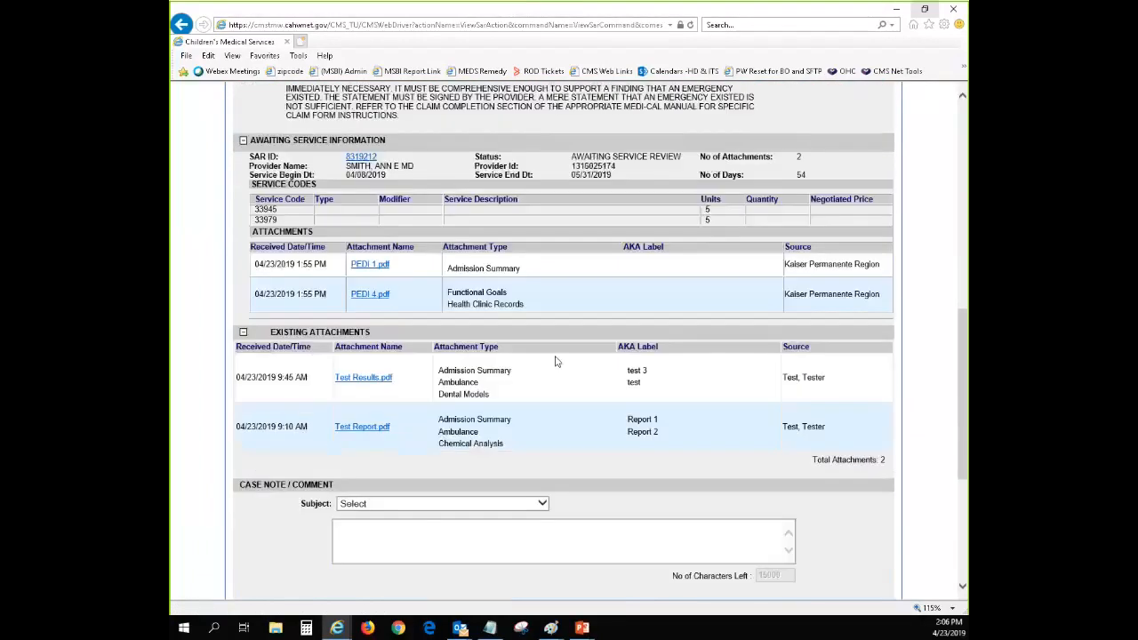
scroll(555, 361, "down", 2)
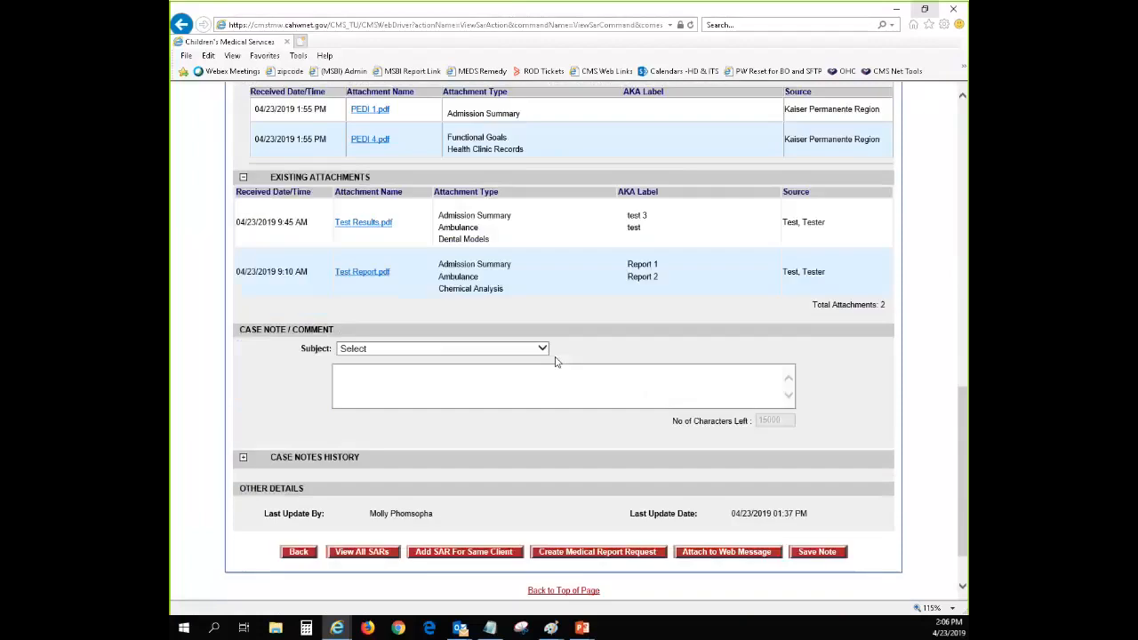
scroll(556, 362, "up", 3)
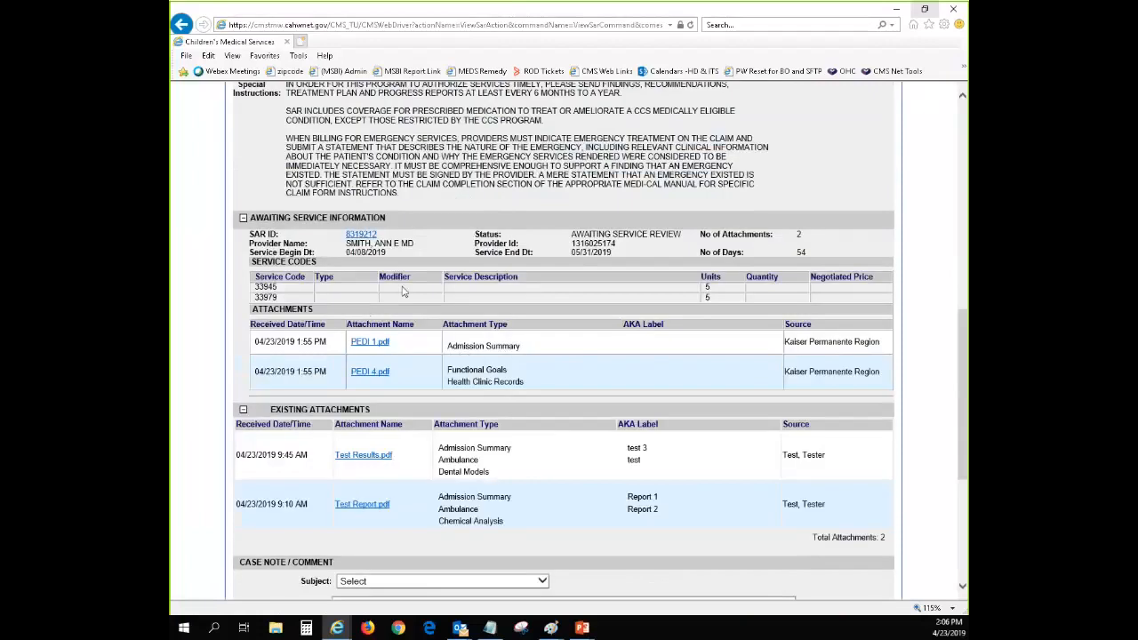
Expand the pending SAR's Case Notes History and read the electronic request notes
scroll(678, 415, "down", 3)
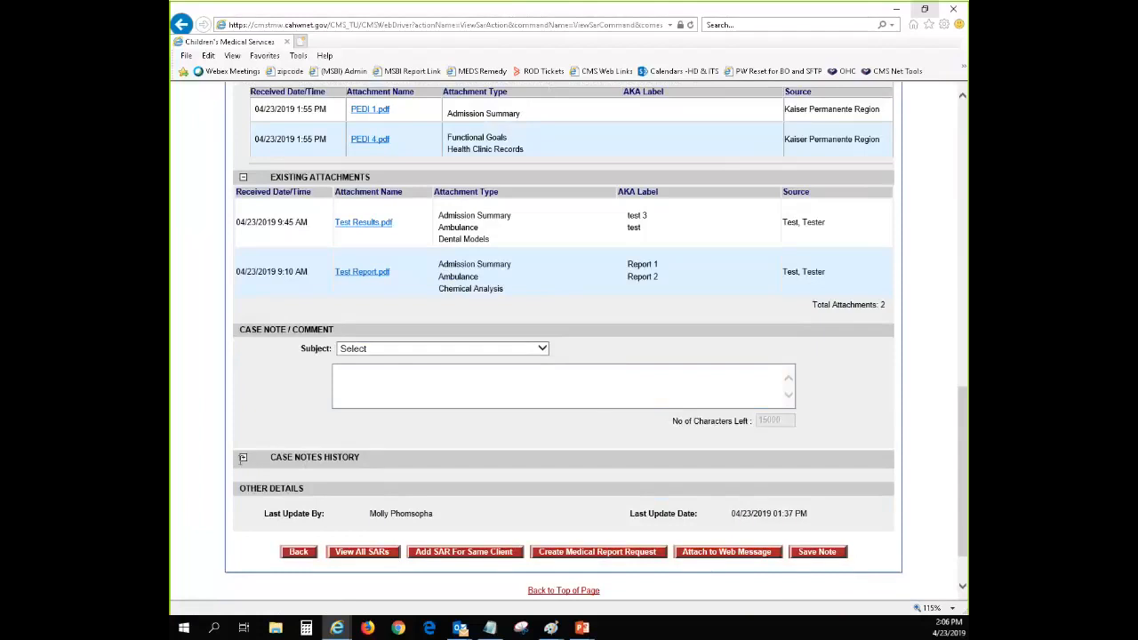
left_click(243, 458)
scroll(653, 463, "down", 4)
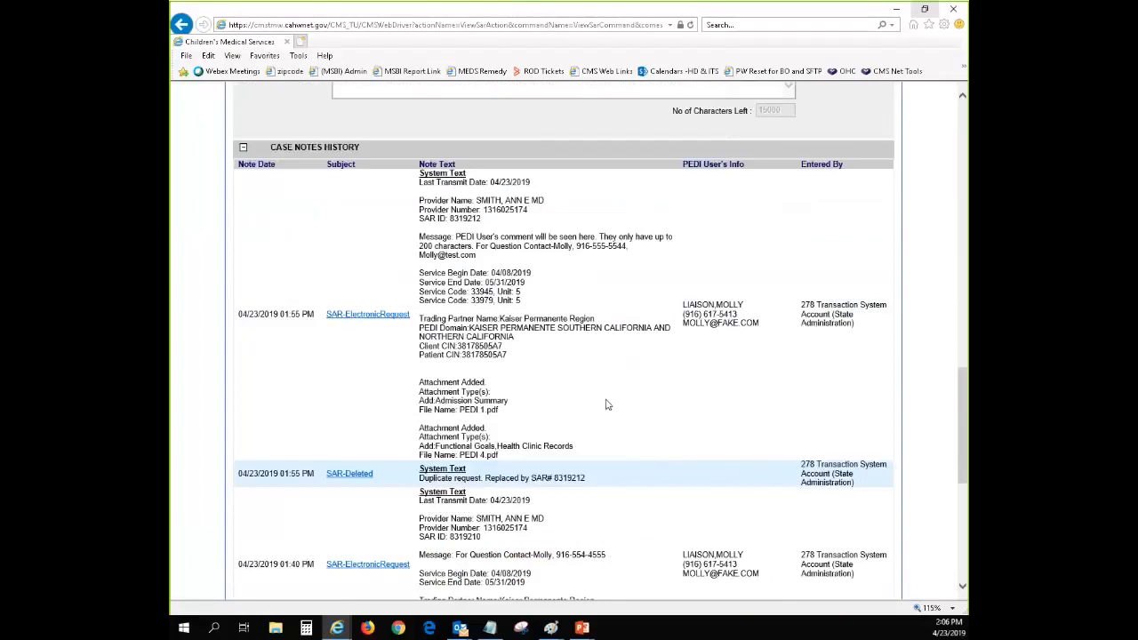
Check the PEDI user's contact information and the contact details within the message of the newest electronic request case note
scroll(623, 411, "up", 2)
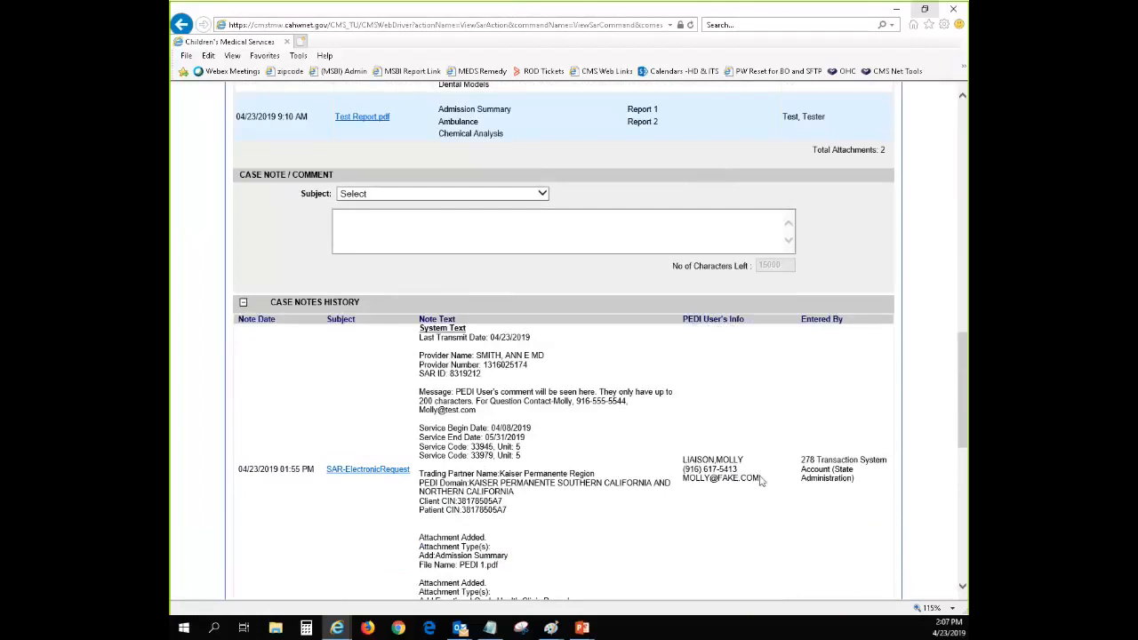
left_click_drag(764, 479, 688, 481)
left_click(685, 481)
left_click_drag(766, 481, 682, 487)
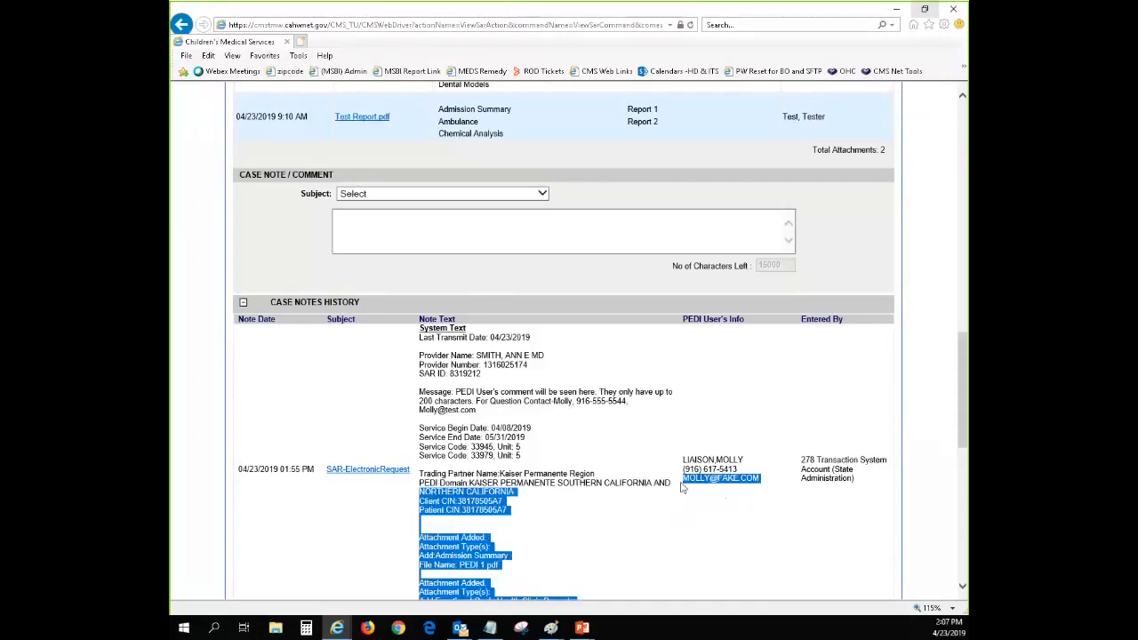
left_click(725, 502)
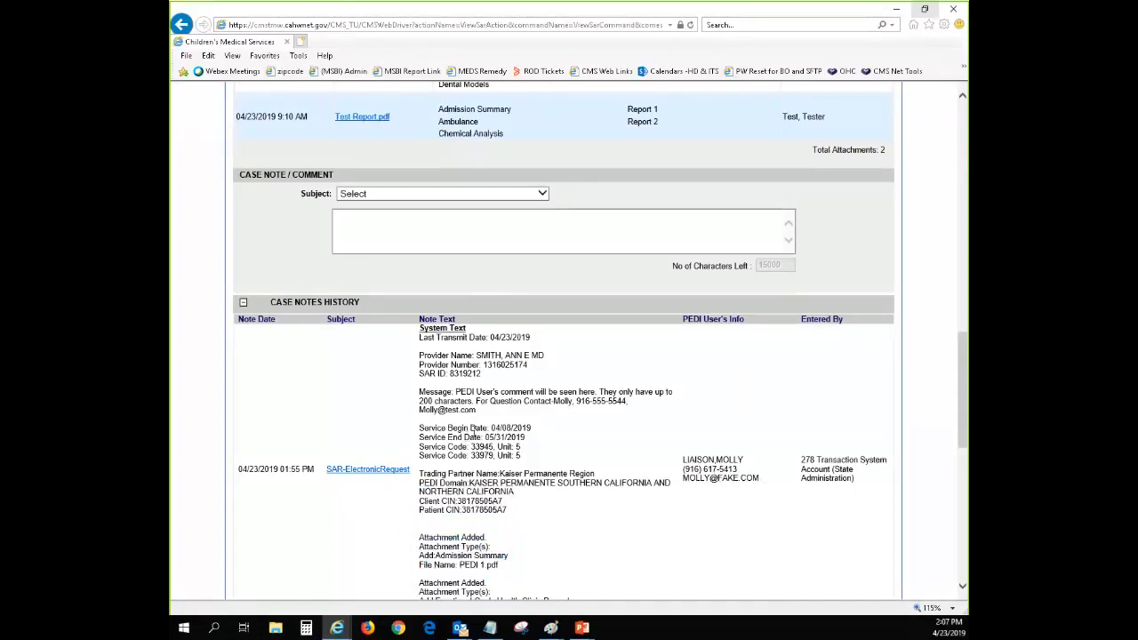
mouse_move(481, 416)
left_mouse_down()
mouse_move(454, 414)
mouse_move(462, 418)
left_mouse_up()
left_click(514, 417)
Switch to the PEDI SAR request form and examine the contact person, phone and email fields under Additional Comments
mouse_move(337, 629)
left_click(517, 591)
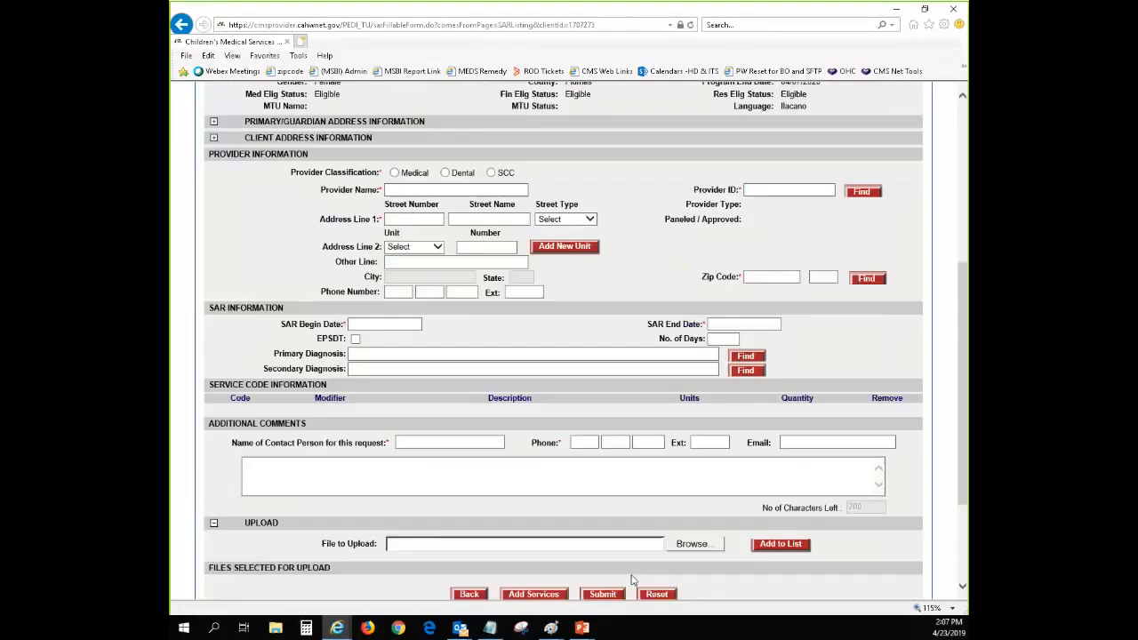
scroll(685, 489, "down", 3)
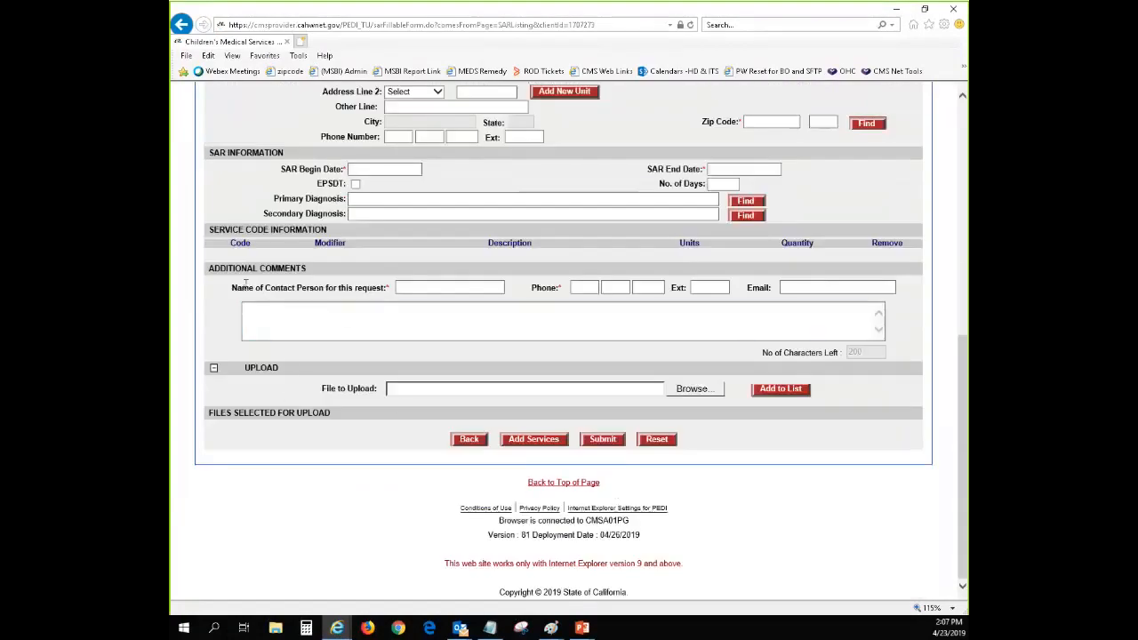
left_click_drag(233, 287, 390, 287)
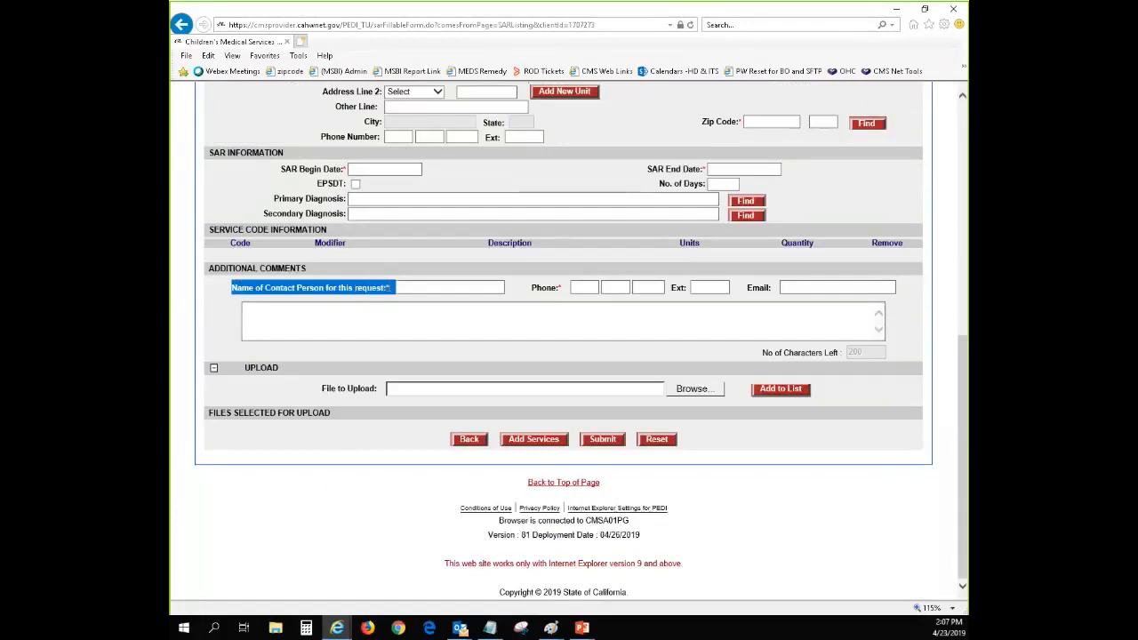
left_click_drag(534, 290, 633, 289)
left_click(762, 290)
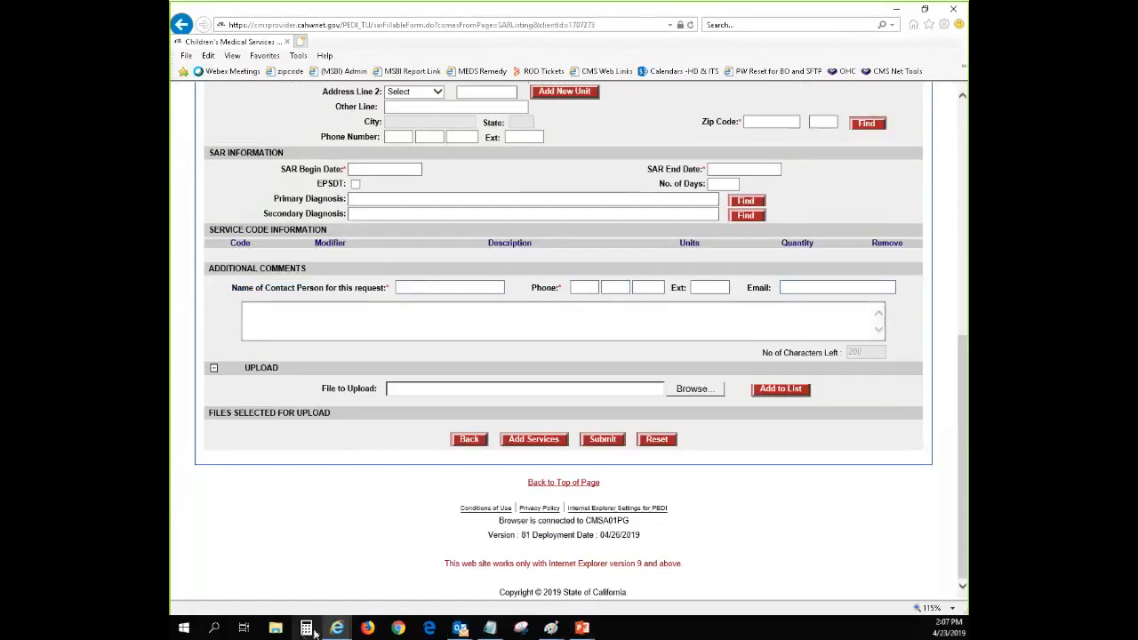
Switch back to the pending SAR and read the PEDI user's comment and contact email in the case note message
mouse_move(337, 627)
left_click(375, 553)
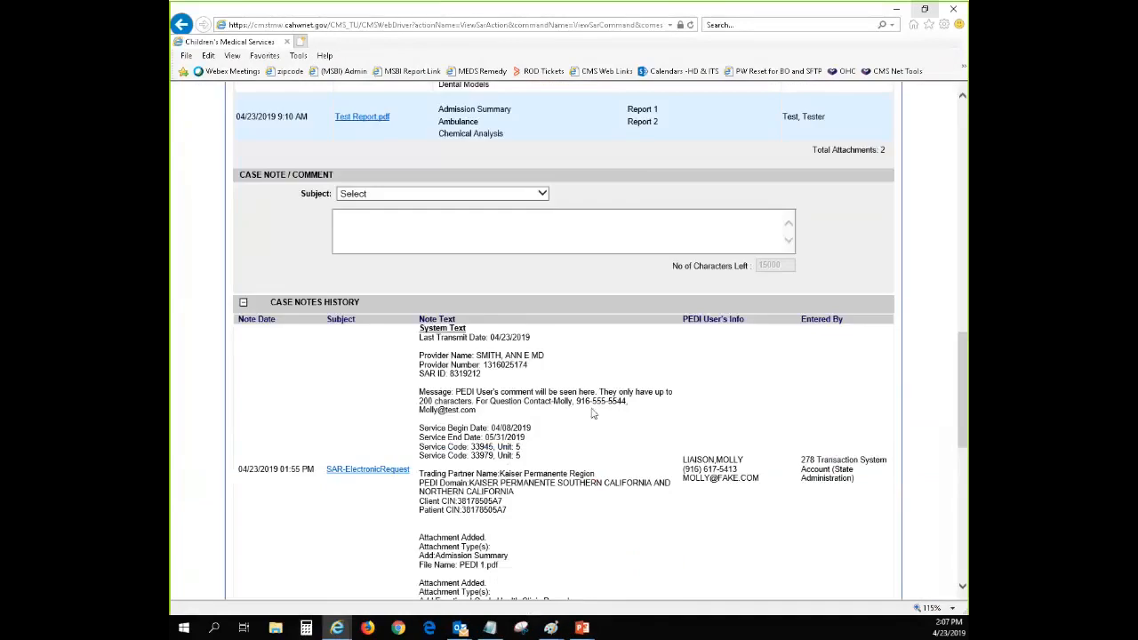
left_click_drag(452, 409, 420, 410)
left_click(520, 414)
left_click_drag(455, 392, 475, 402)
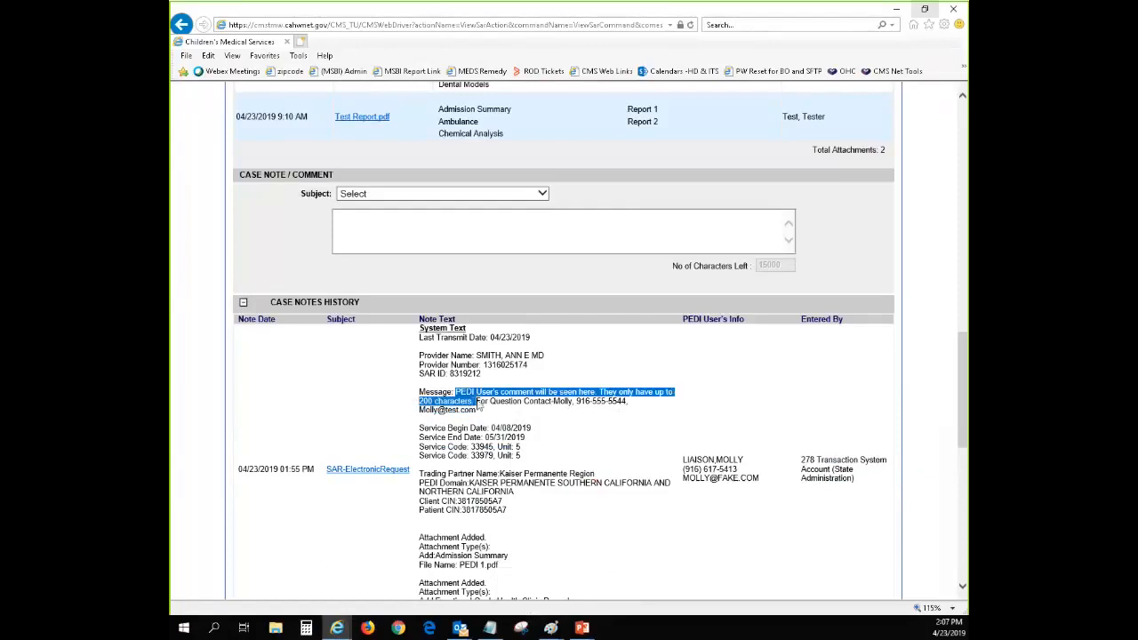
left_click(500, 405)
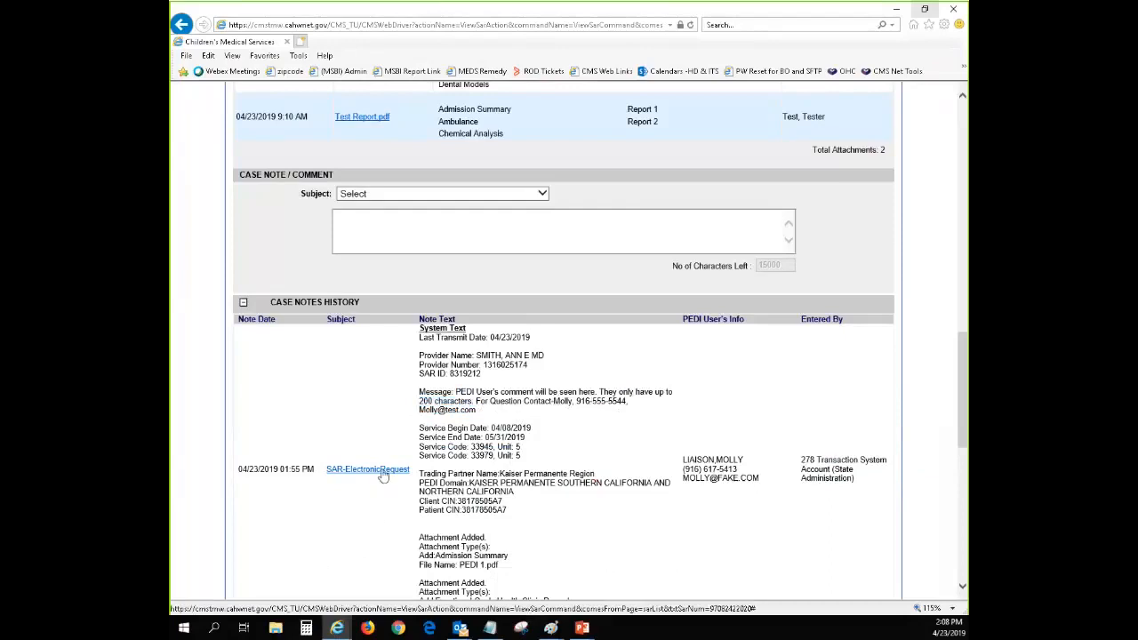
Compare the submitted attachments with the attachment entries for PEDI 1.pdf and PEDI 4.pdf and the service codes in the case note
scroll(638, 386, "up", 1)
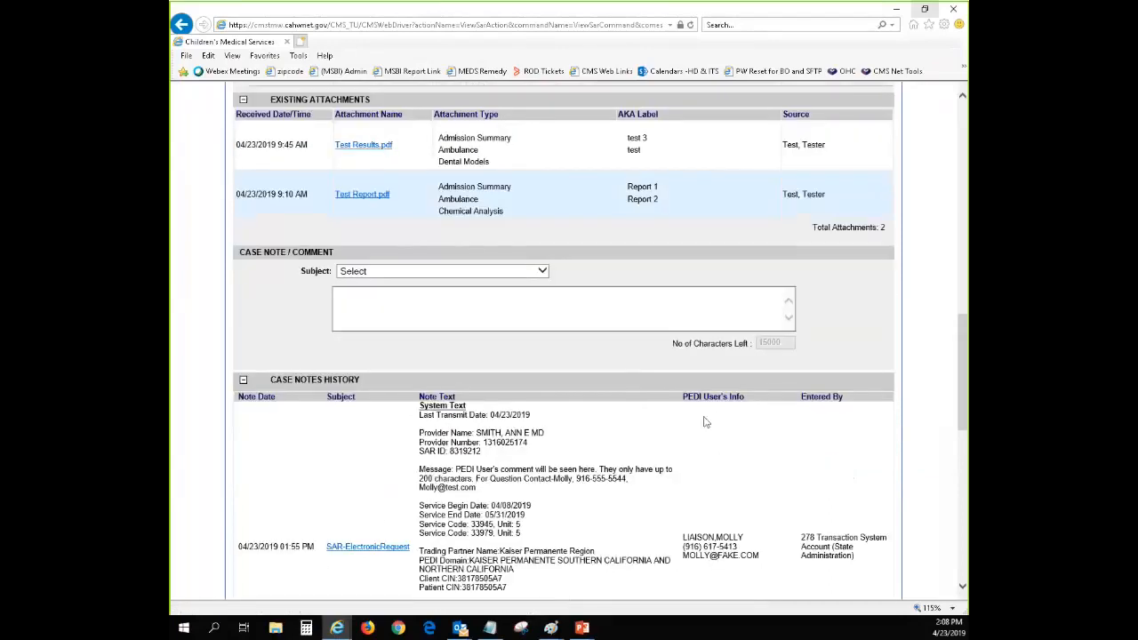
left_click(242, 380)
scroll(327, 393, "up", 5)
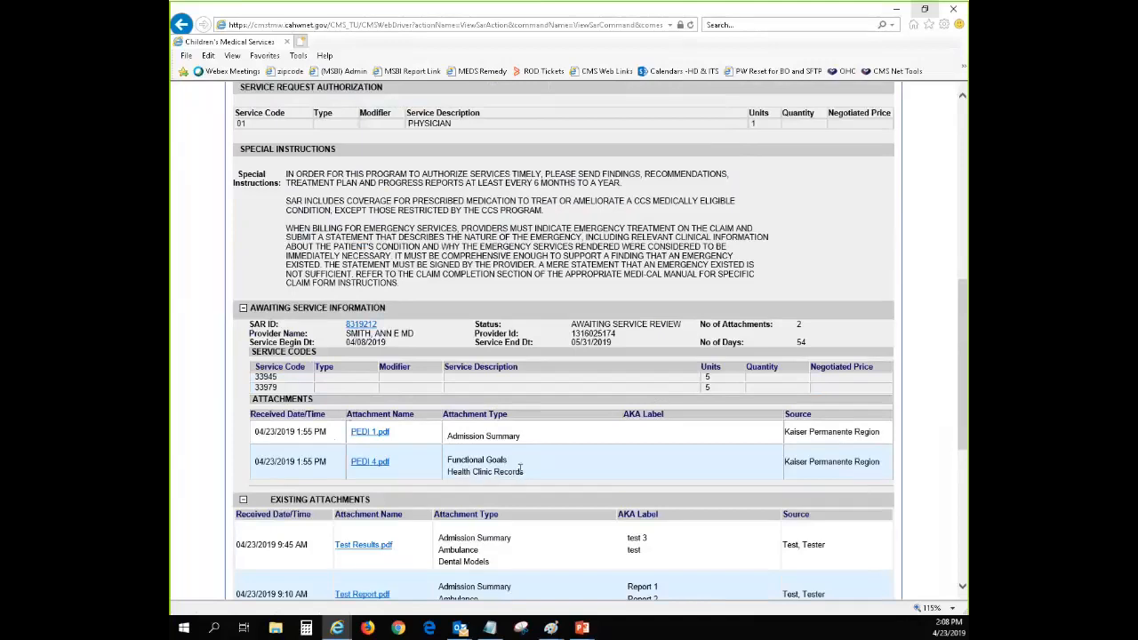
scroll(520, 469, "down", 1)
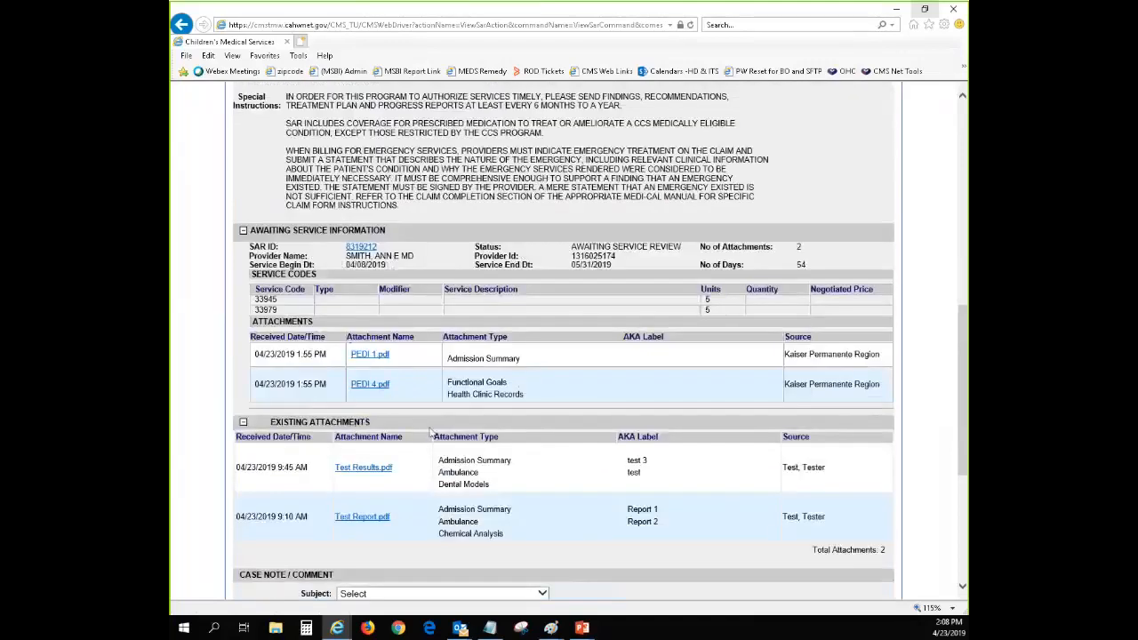
scroll(430, 433, "down", 2)
scroll(415, 521, "down", 4)
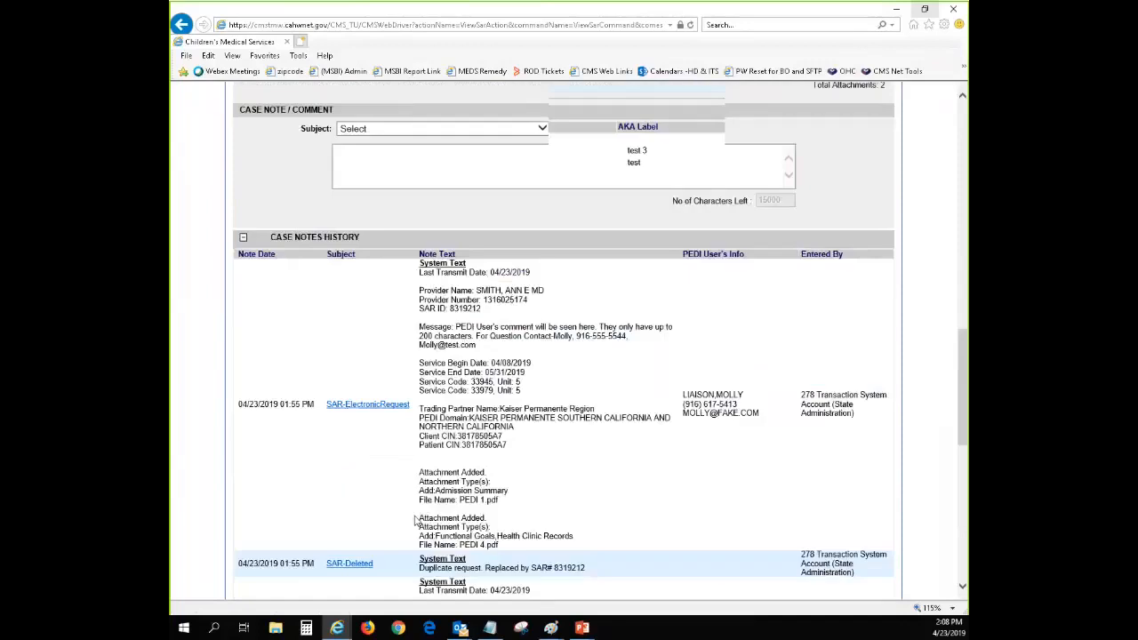
scroll(415, 521, "down", 1)
scroll(423, 511, "up", 2)
scroll(522, 522, "down", 1)
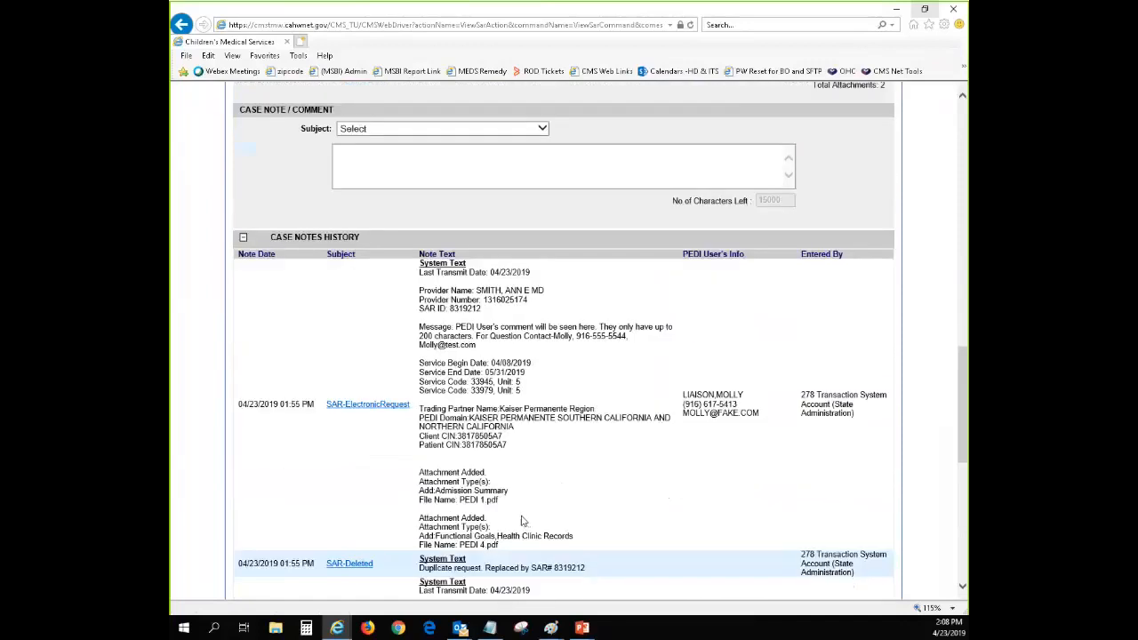
left_click_drag(420, 472, 502, 500)
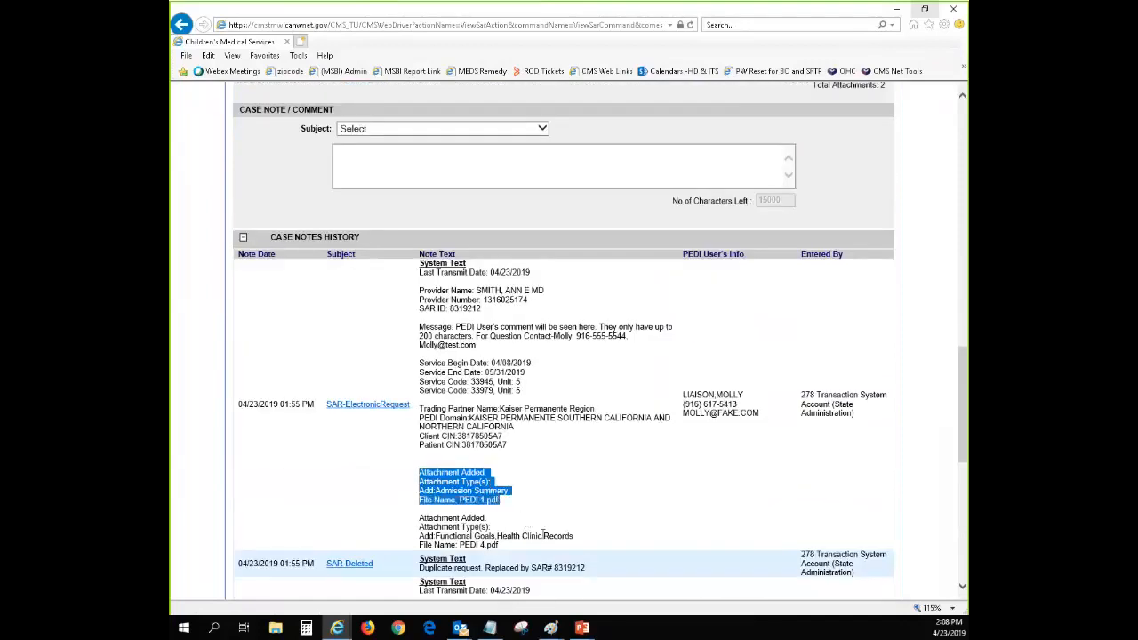
left_click_drag(520, 546, 436, 523)
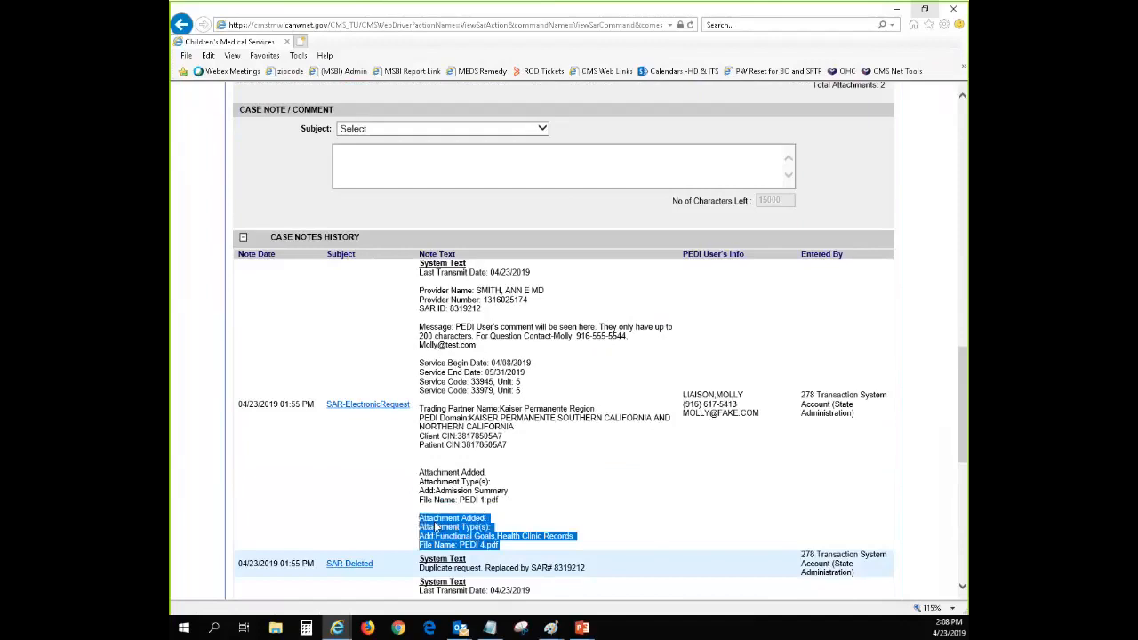
left_click(529, 548)
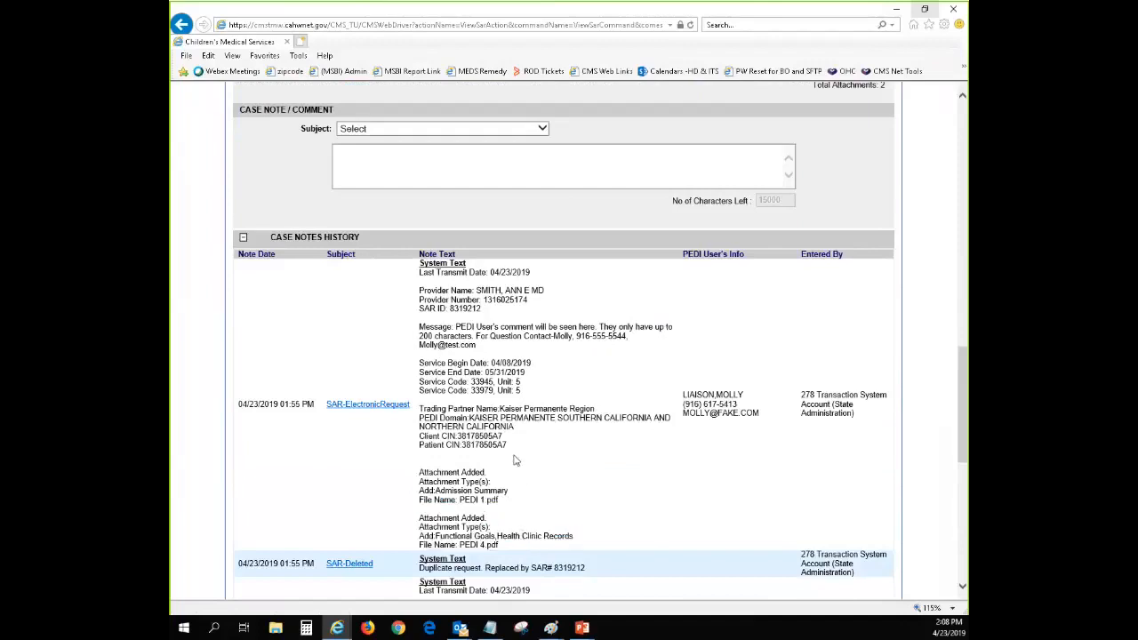
left_click_drag(469, 381, 495, 381)
left_click(495, 381)
Open the pending SAR for modification
scroll(530, 427, "up", 3)
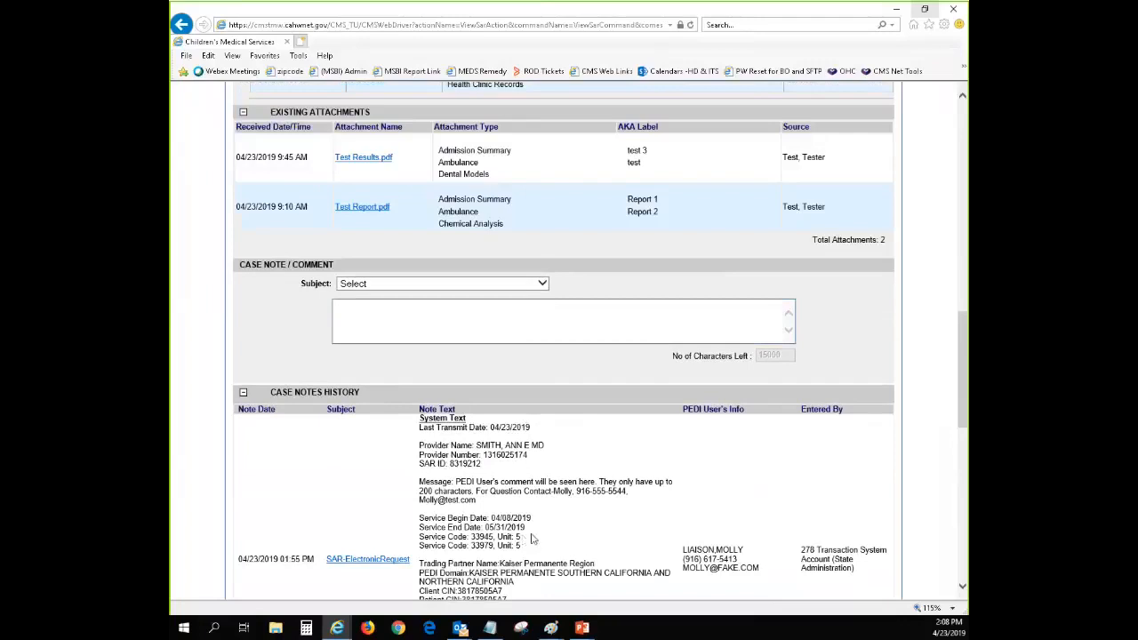
scroll(531, 520, "up", 9)
scroll(523, 398, "up", 9)
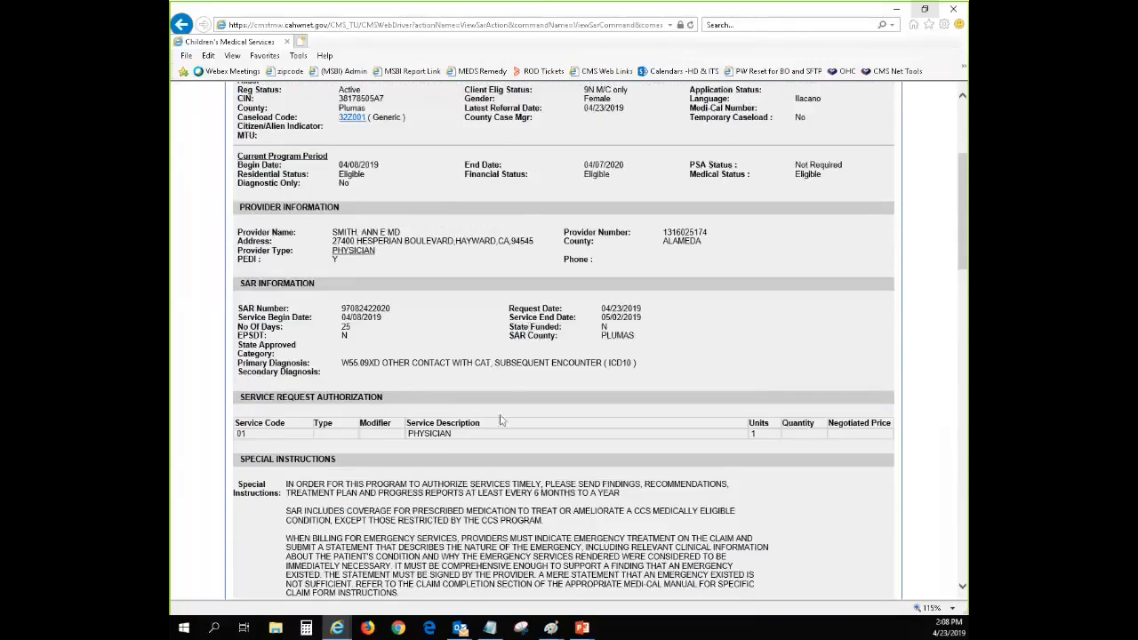
left_click(416, 262)
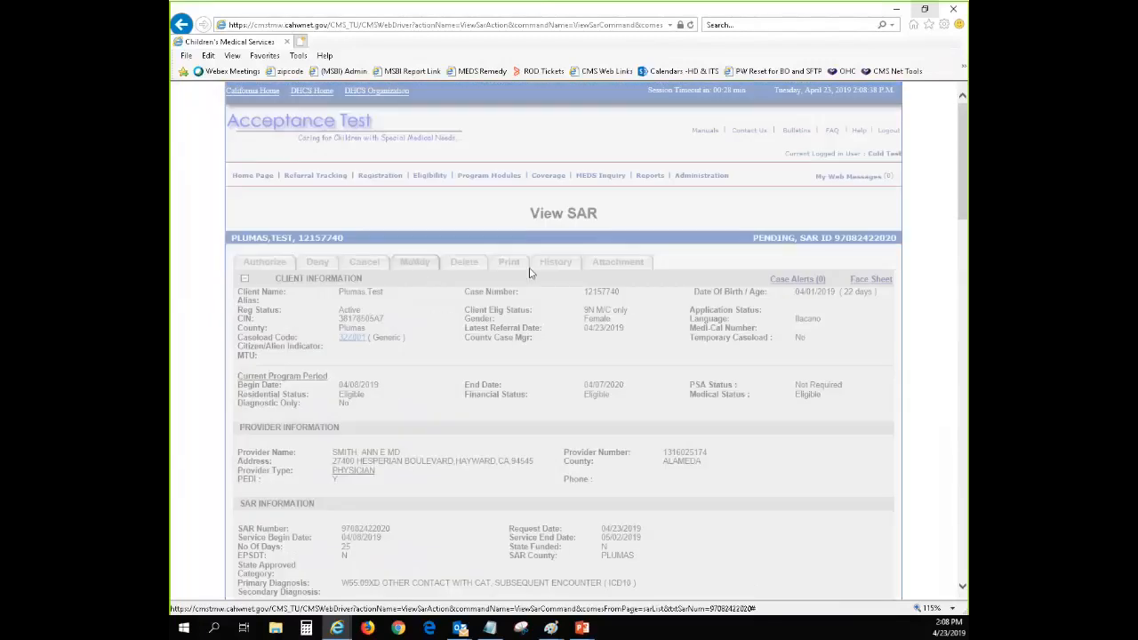
Examine the modifiable SAR's provider fields, service dates and highlighted service code rows for submitted changes
scroll(776, 373, "down", 3)
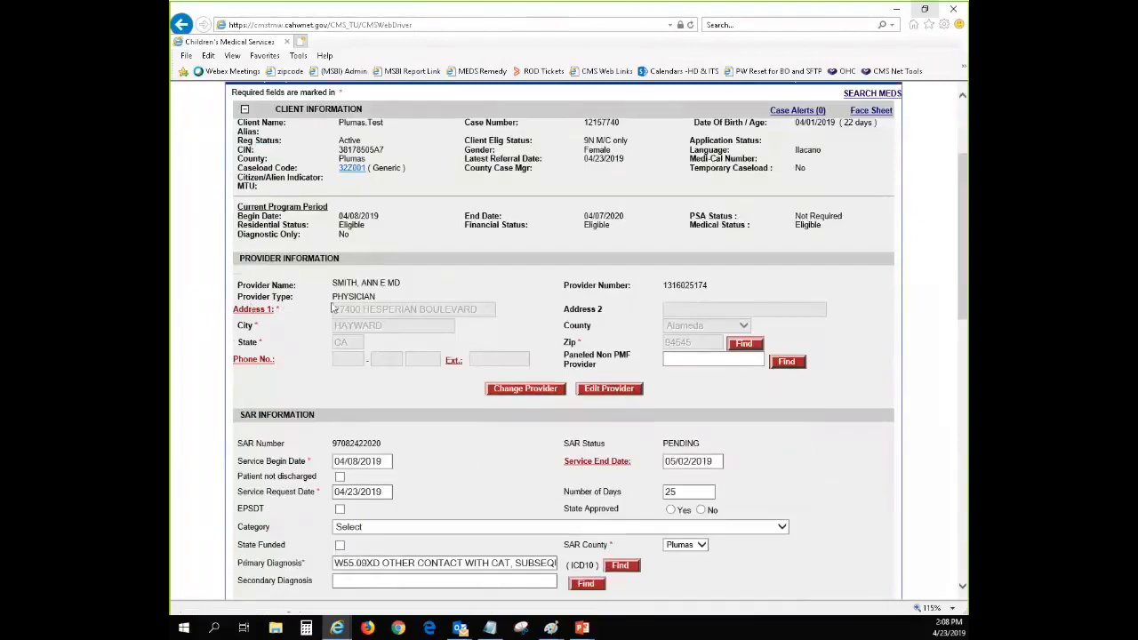
scroll(600, 328, "down", 2)
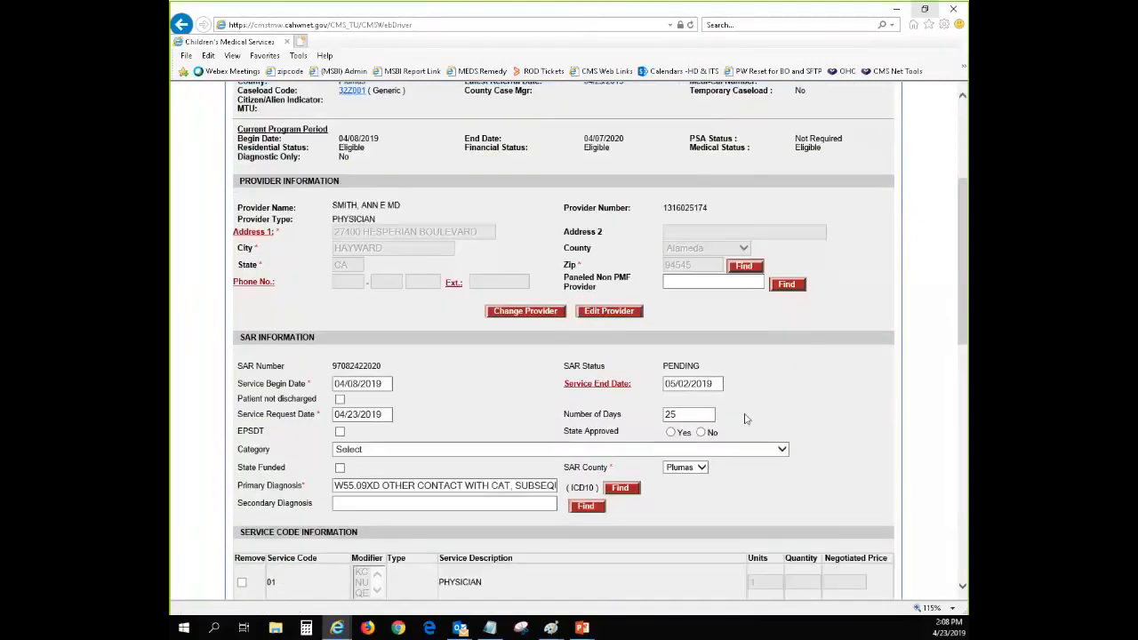
scroll(545, 454, "down", 3)
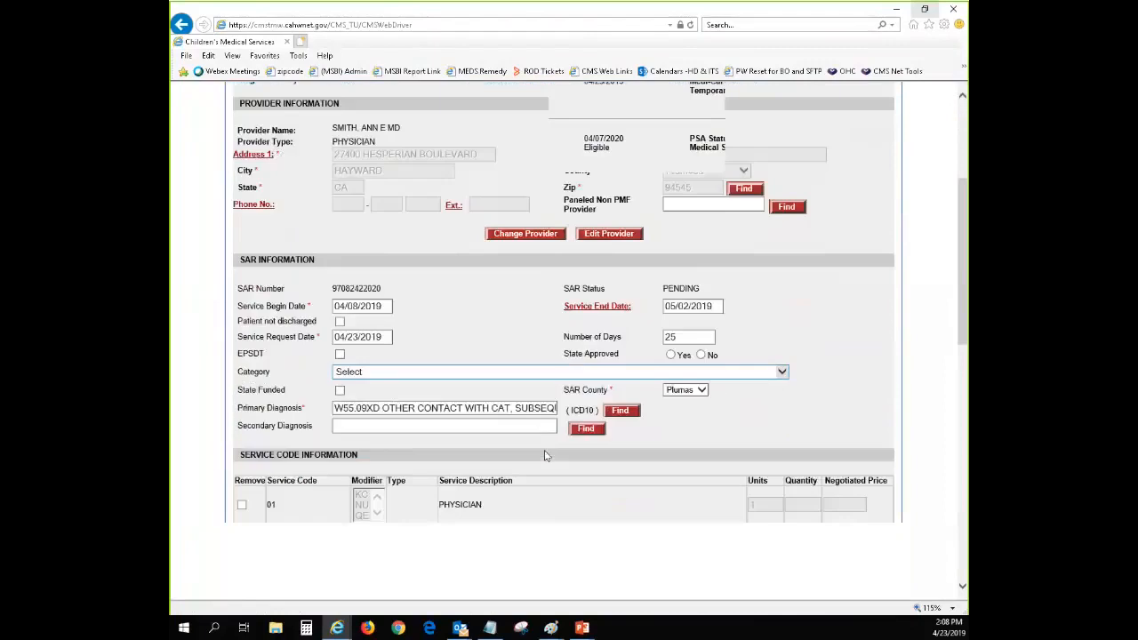
scroll(544, 450, "up", 3)
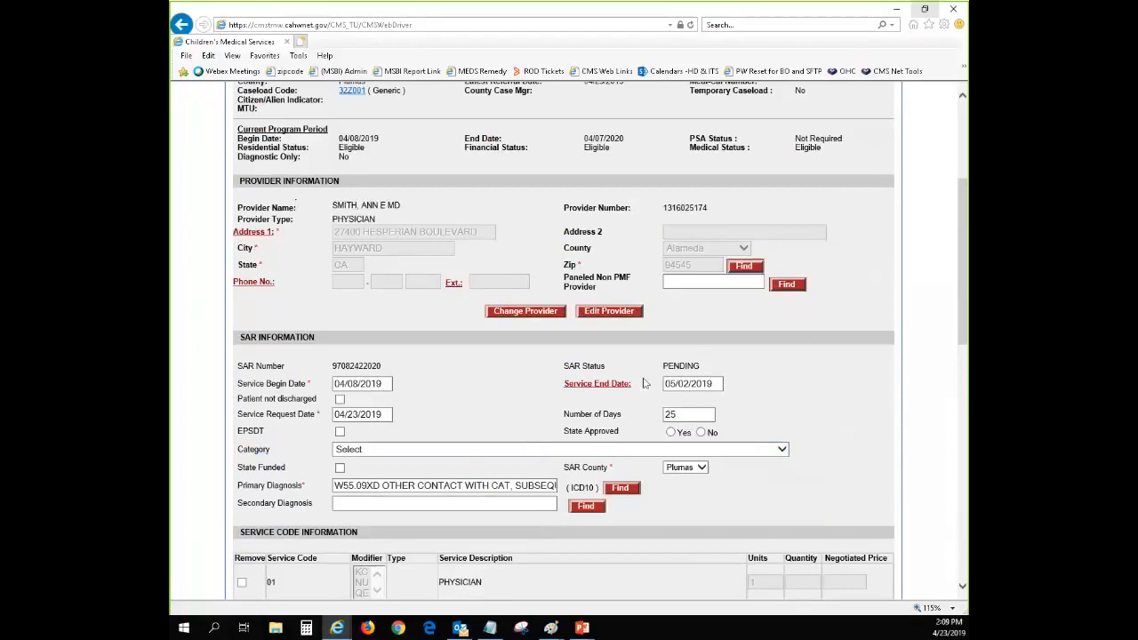
scroll(837, 400, "down", 3)
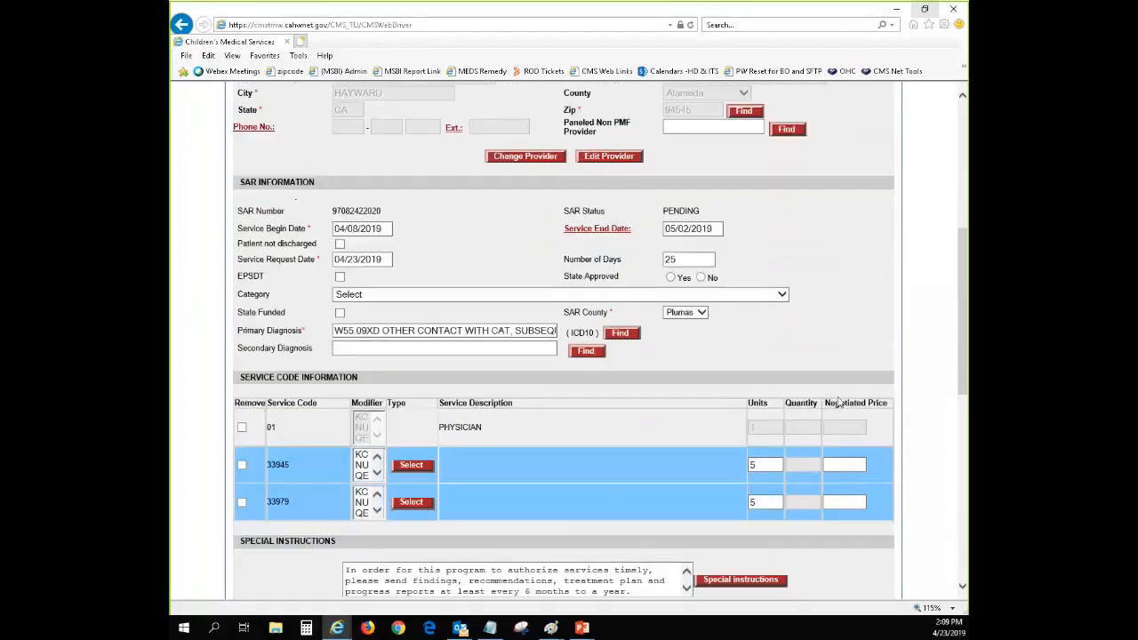
scroll(778, 502, "up", 5)
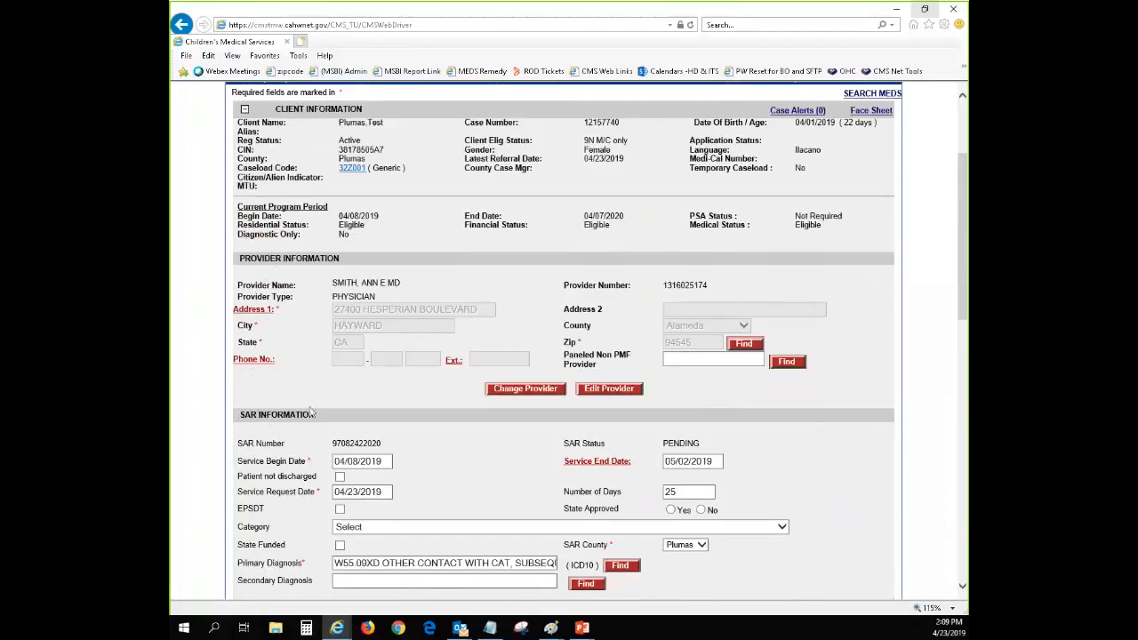
Accept the eSAR transaction value for the provider's Address 1, moving the popup clear of the provider fields first
left_click(253, 311)
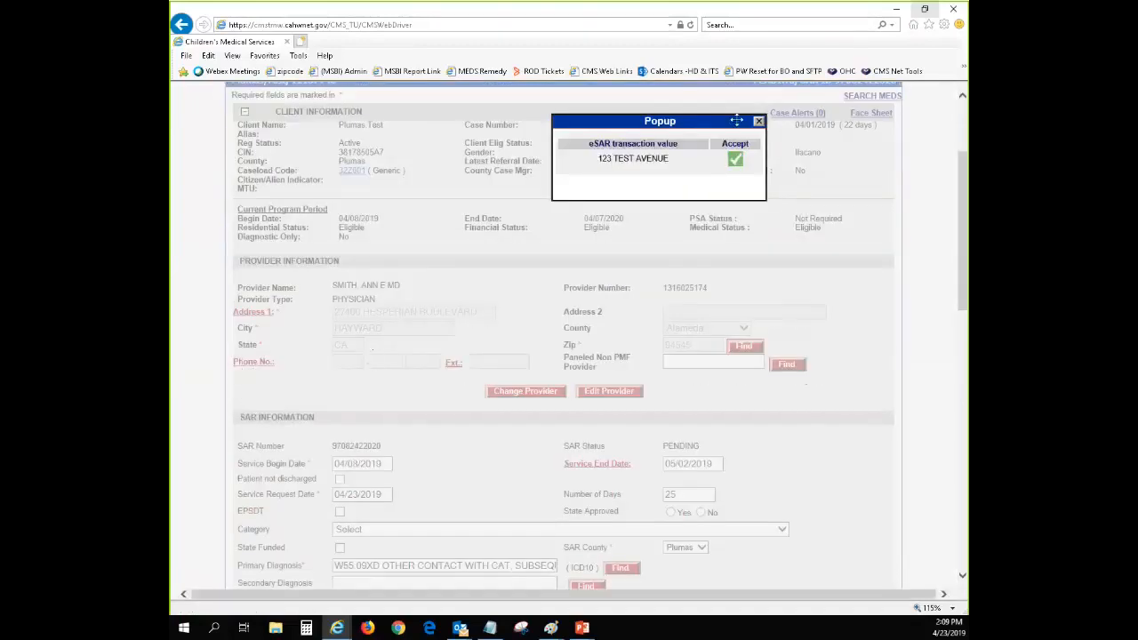
left_click_drag(733, 120, 553, 228)
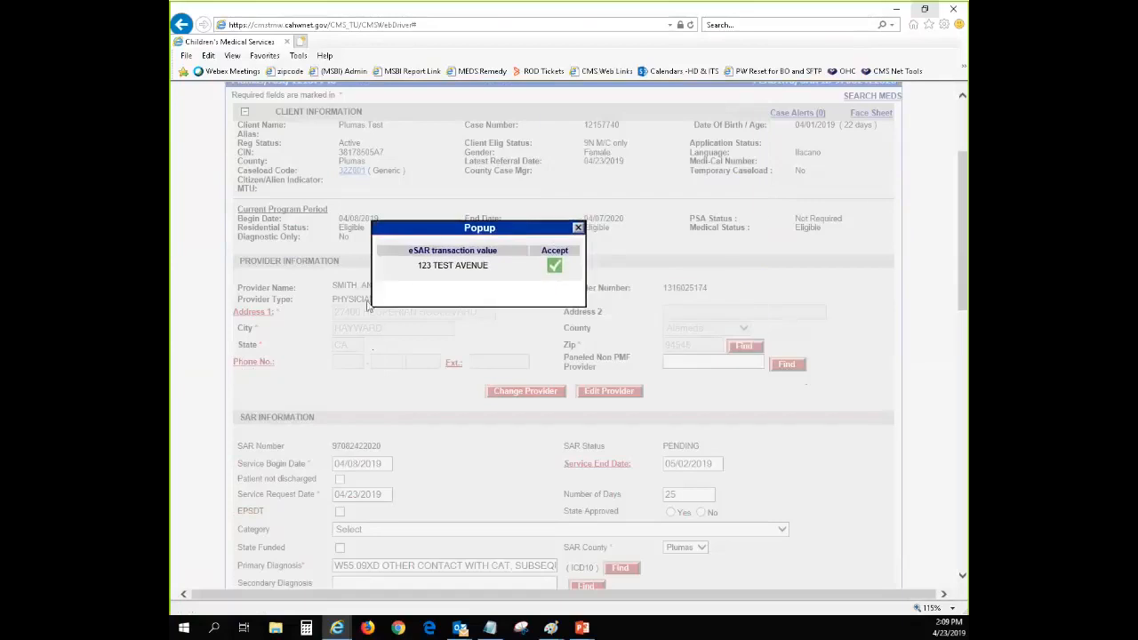
left_click_drag(433, 222, 416, 196)
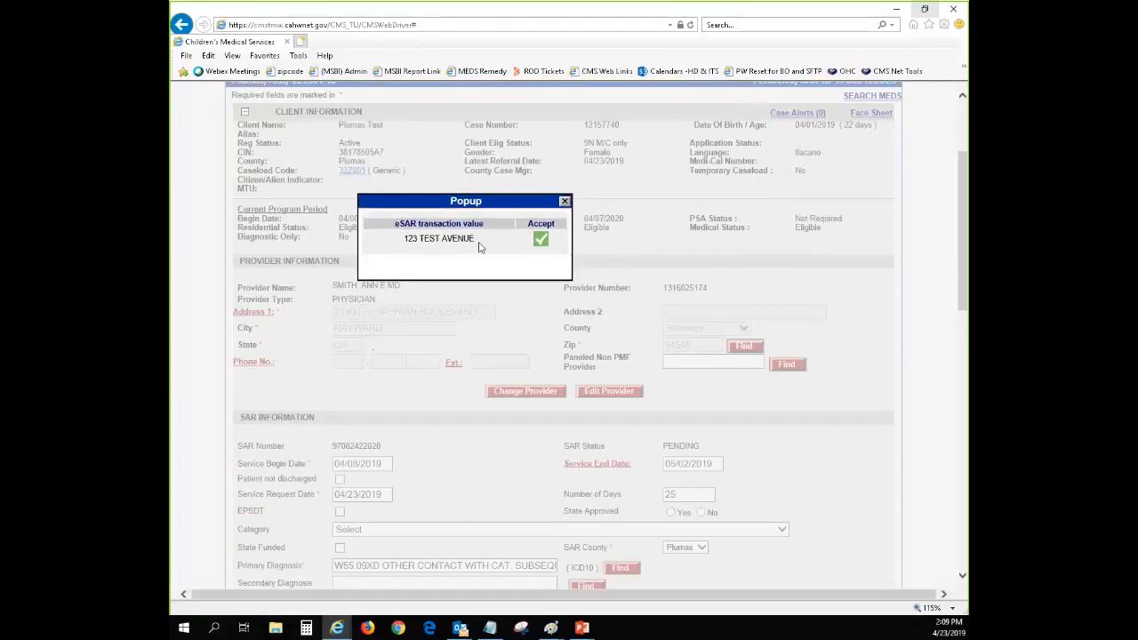
left_click(542, 243)
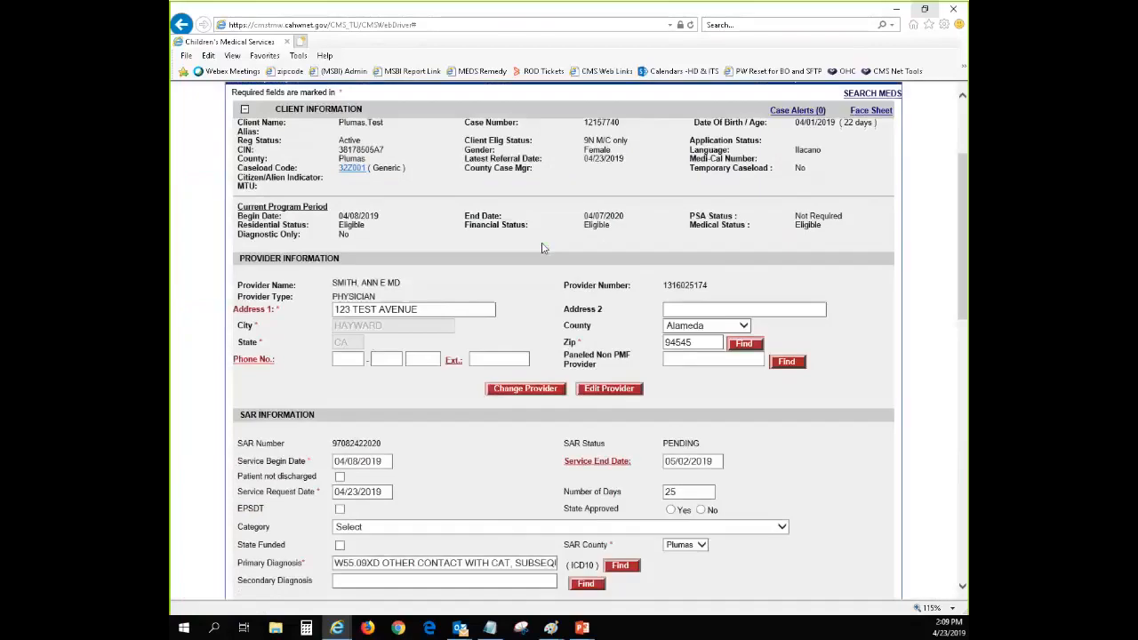
Accept the eSAR transaction values for the provider's phone number and extension
left_click(253, 360)
left_click(724, 318)
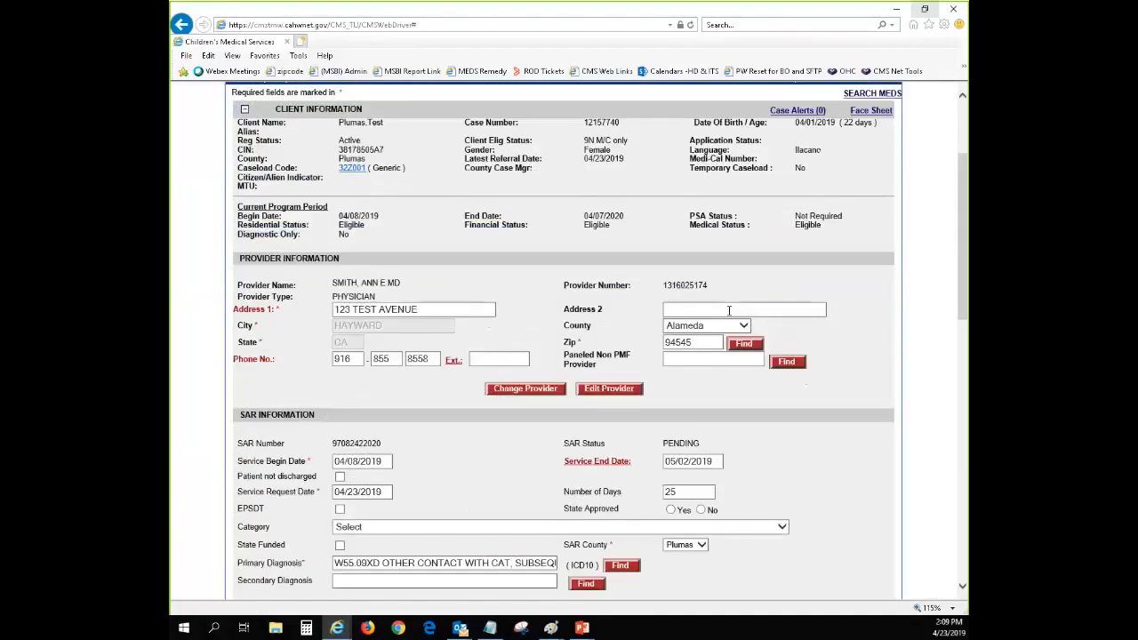
left_click(452, 365)
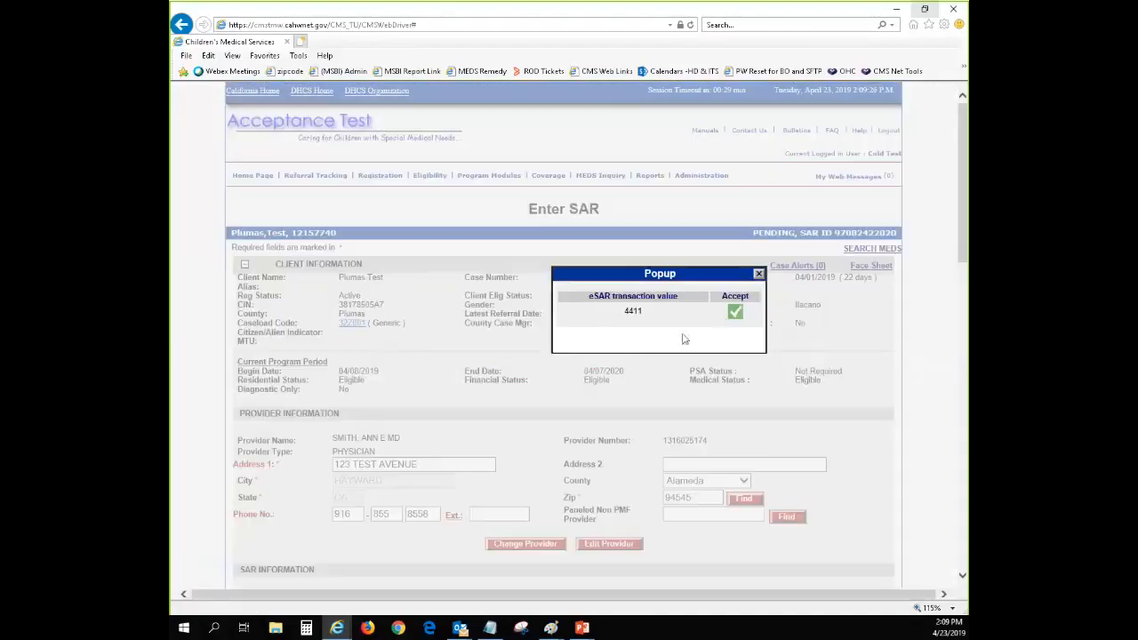
left_click(729, 313)
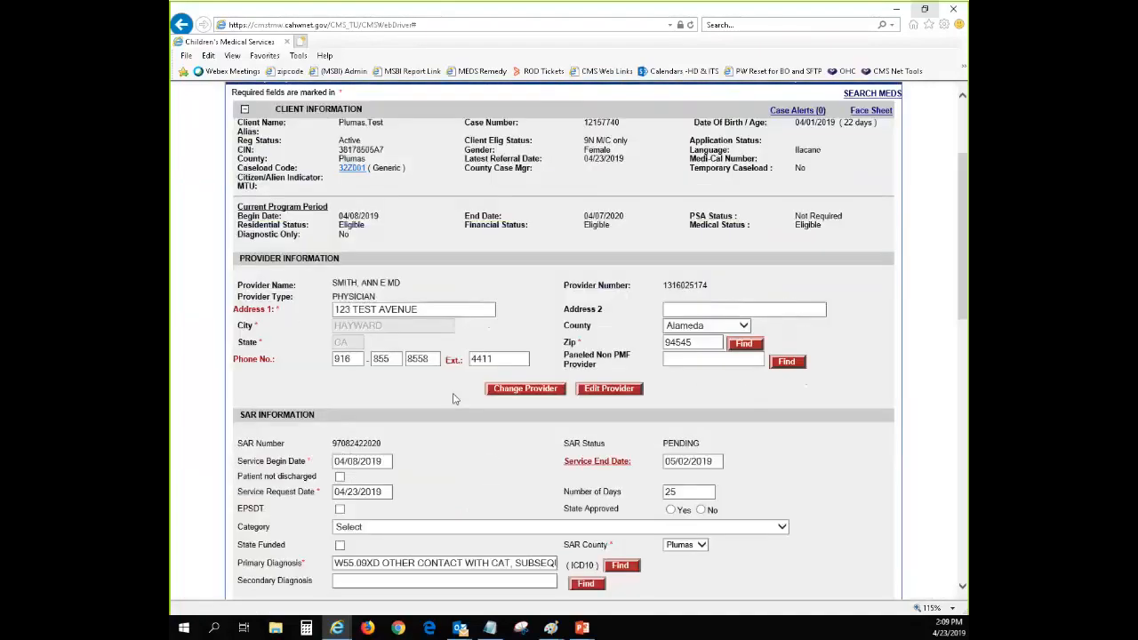
scroll(613, 425, "down", 1)
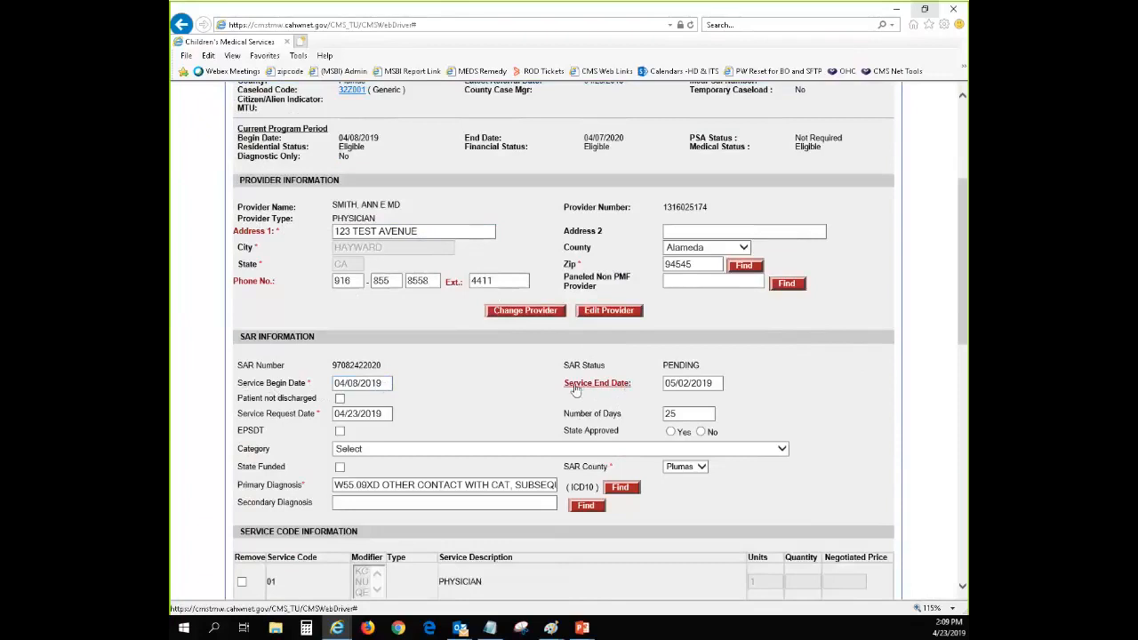
View the eSAR transaction value for the Service End Date and close the popup without accepting it
left_click(612, 388)
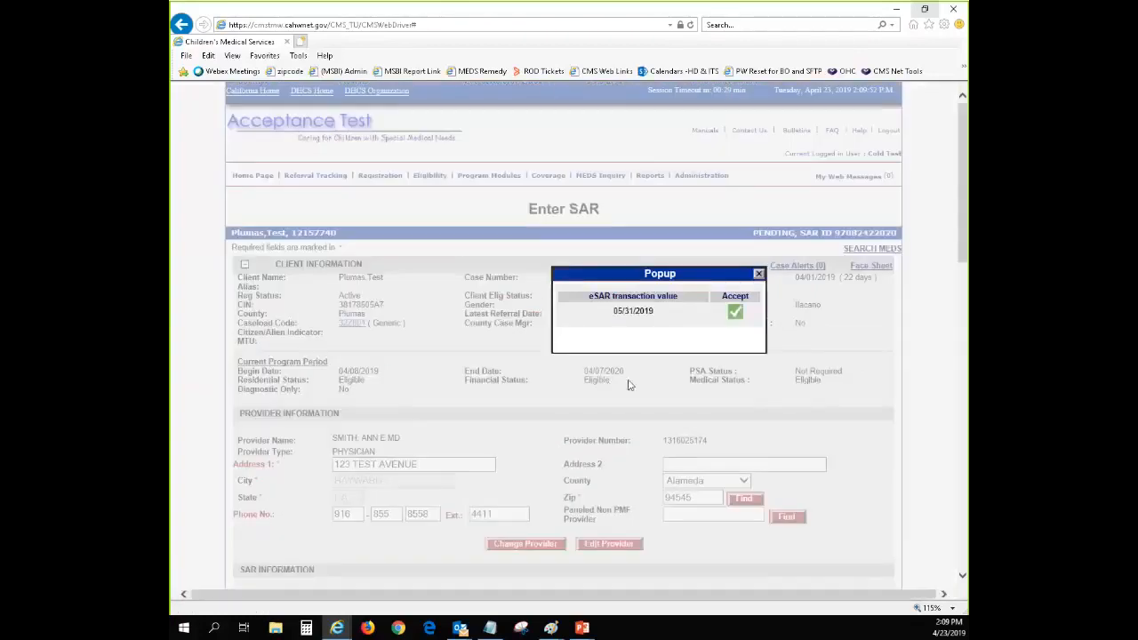
scroll(770, 426, "down", 3)
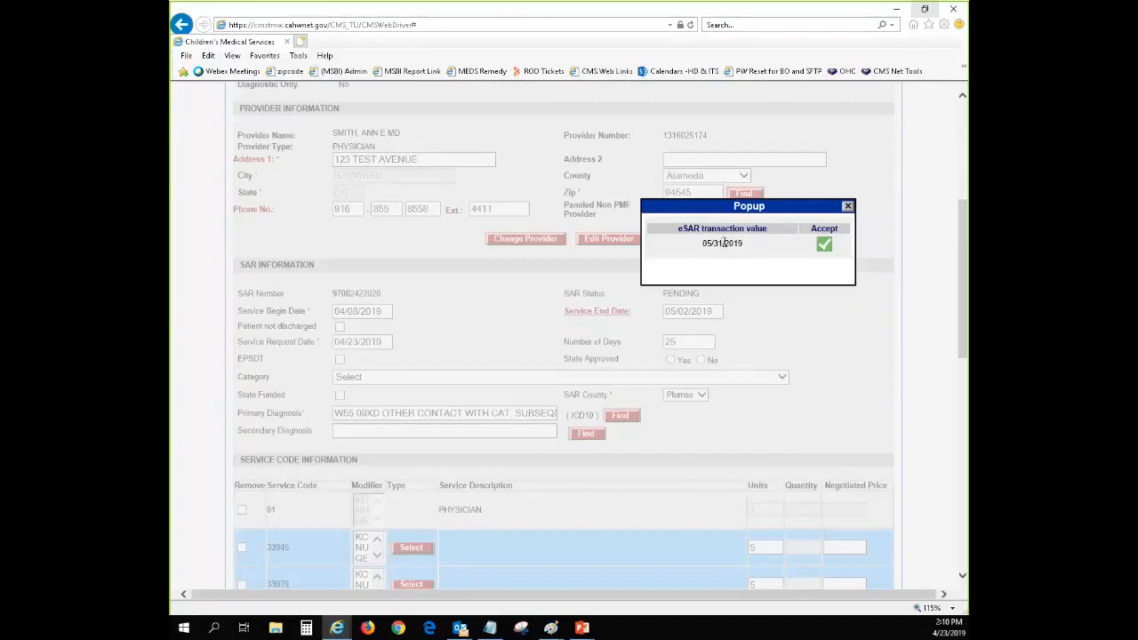
left_click(848, 210)
Copy service code 33945 from the highlighted row and search for it as a service to add
scroll(822, 364, "down", 3)
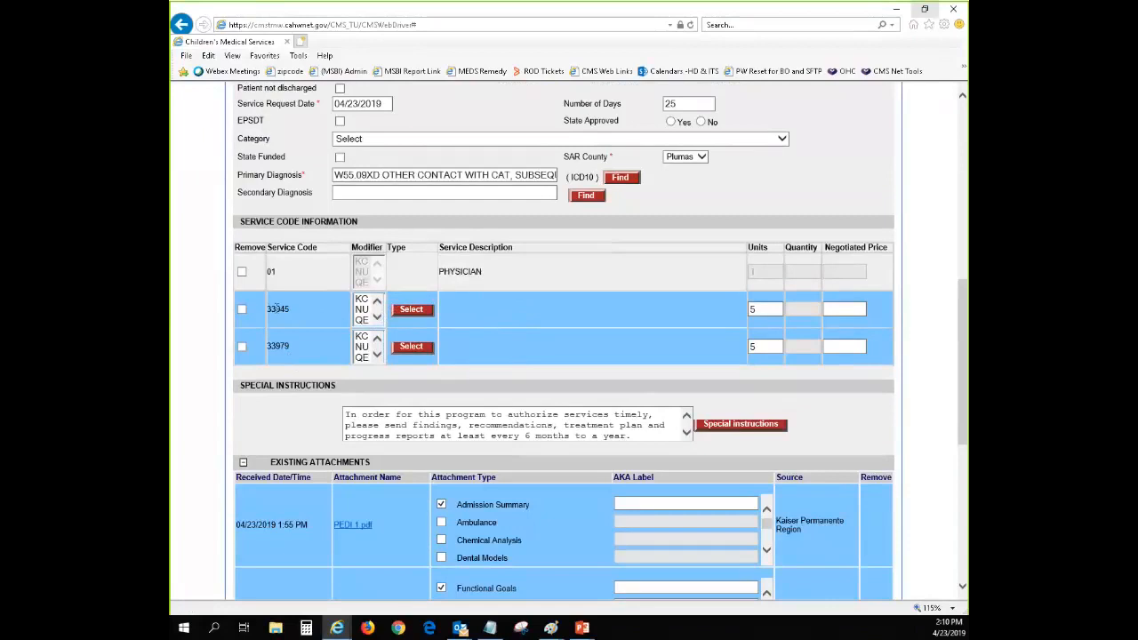
double_click(277, 310)
key("ctrl+c")
scroll(553, 300, "down", 5)
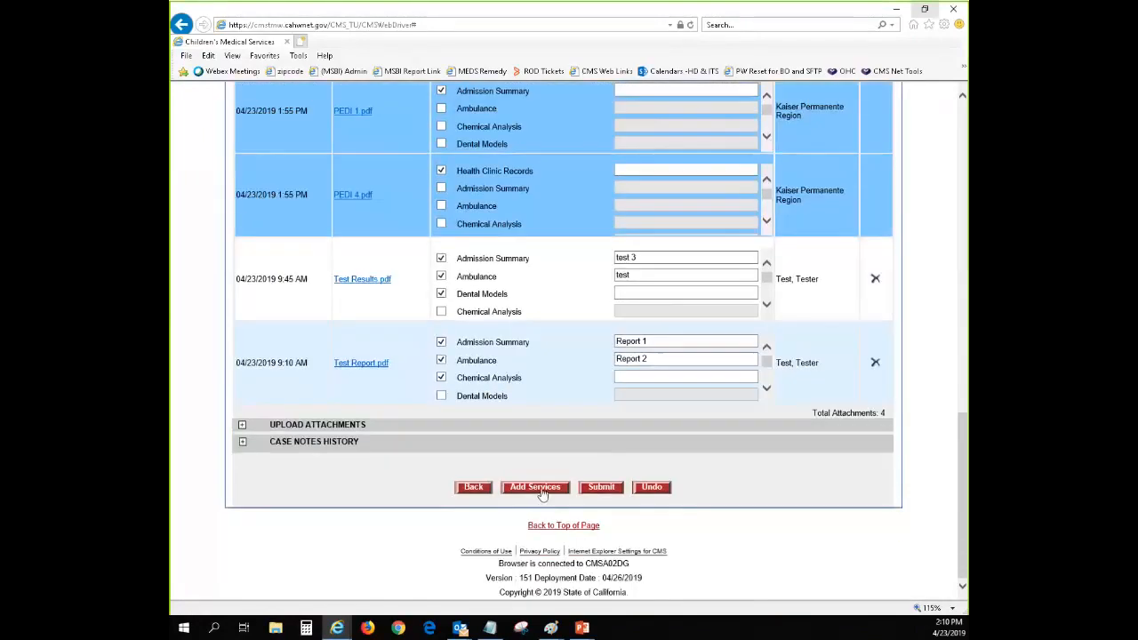
left_click(543, 489)
left_click(380, 260)
key("ctrl+v")
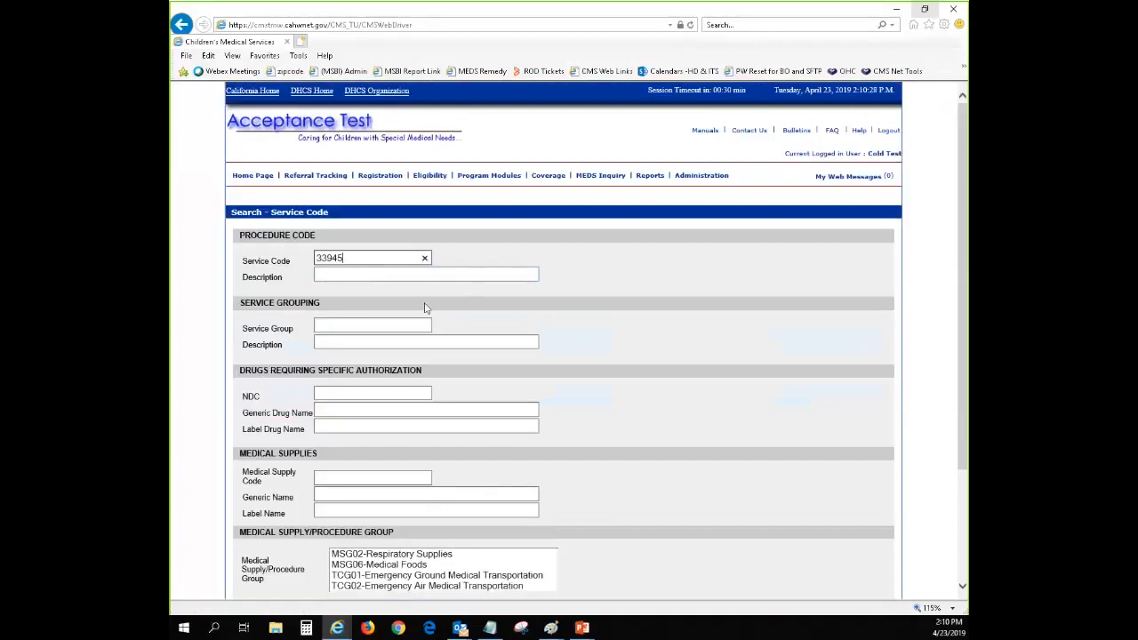
scroll(587, 329, "down", 2)
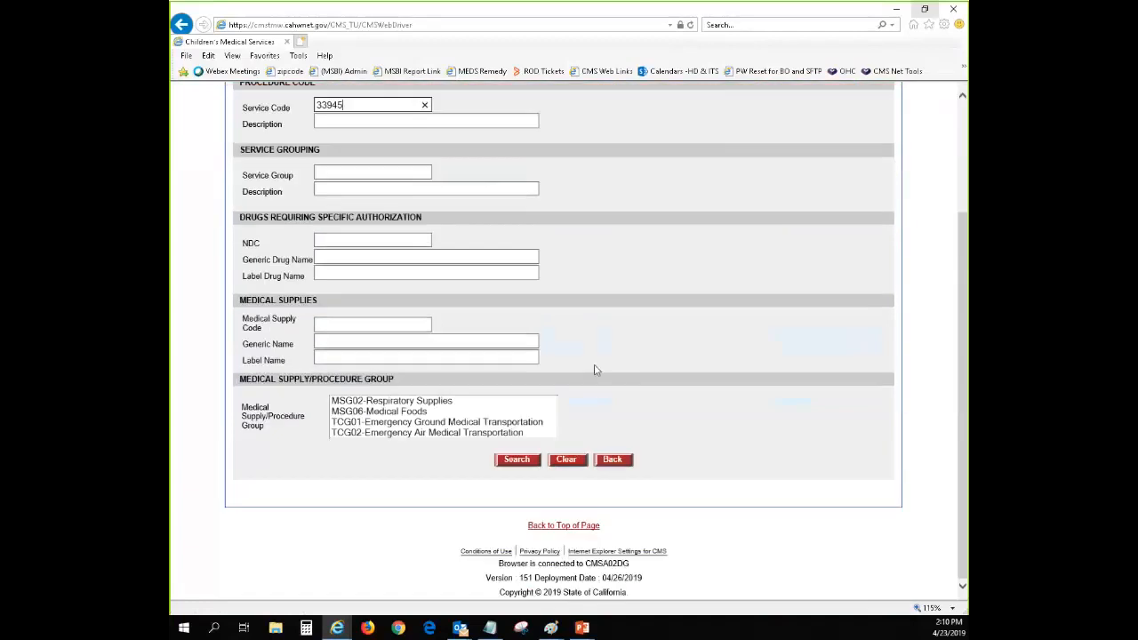
left_click(507, 459)
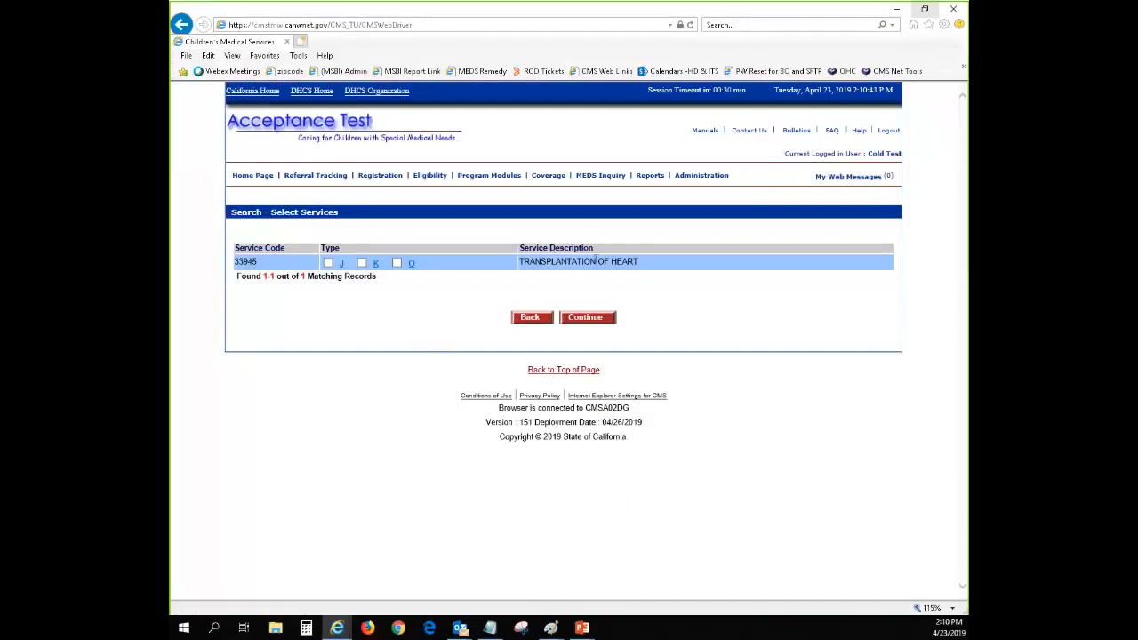
Add the 33945 Transplantation of Heart service with type K to the SAR and check its new row
left_click(361, 264)
left_click(574, 317)
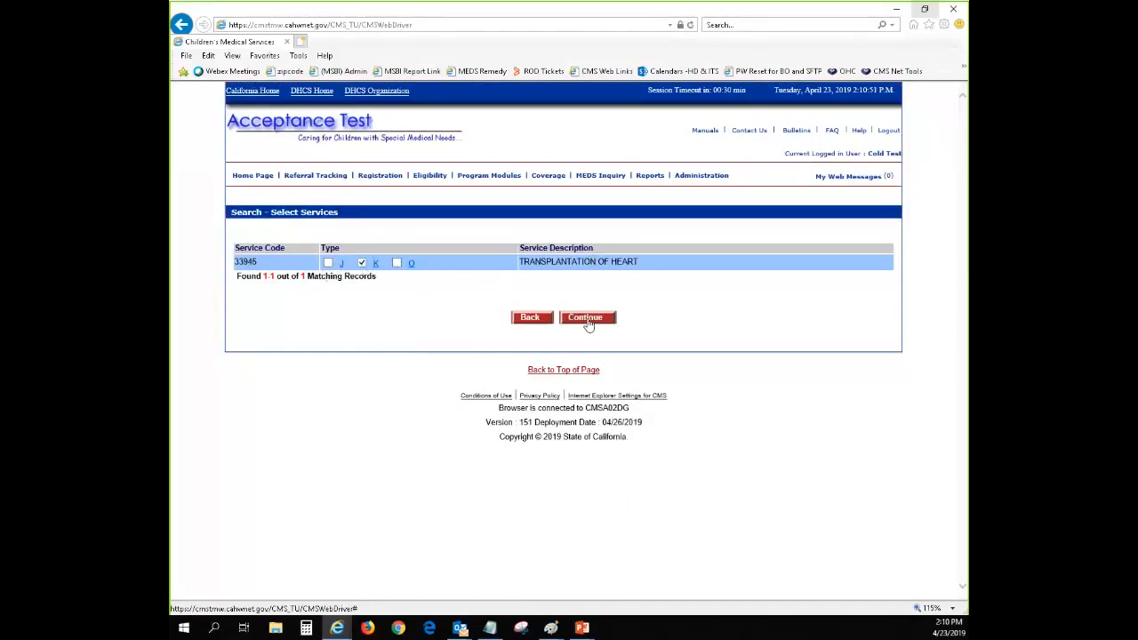
scroll(545, 450, "down", 4)
scroll(545, 450, "down", 3)
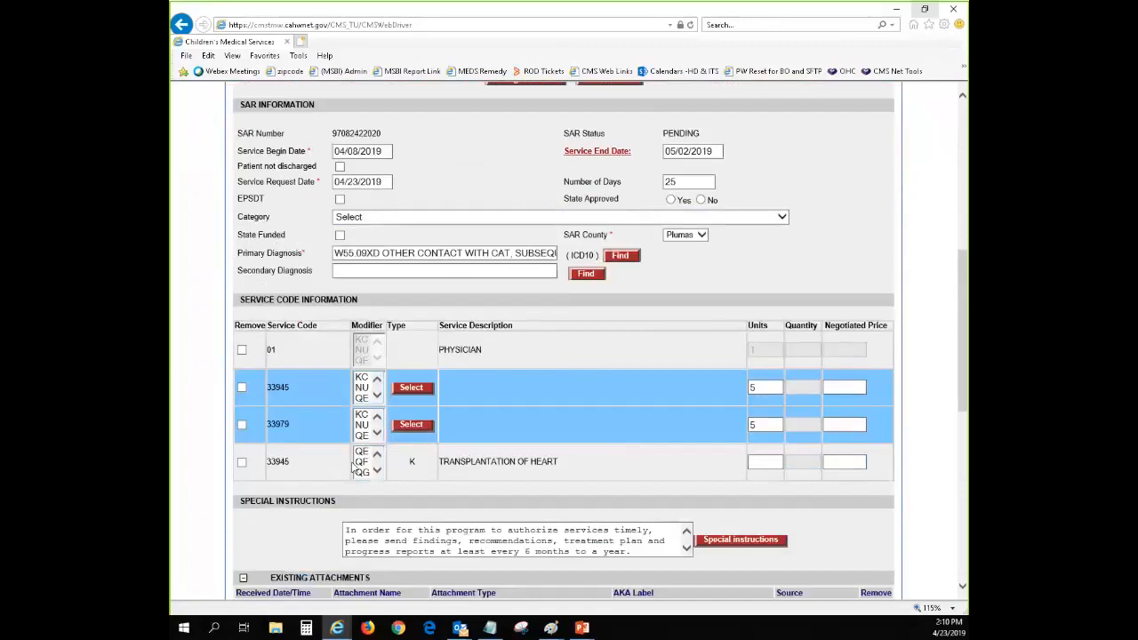
scroll(352, 470, "down", 3)
triple_click(562, 392)
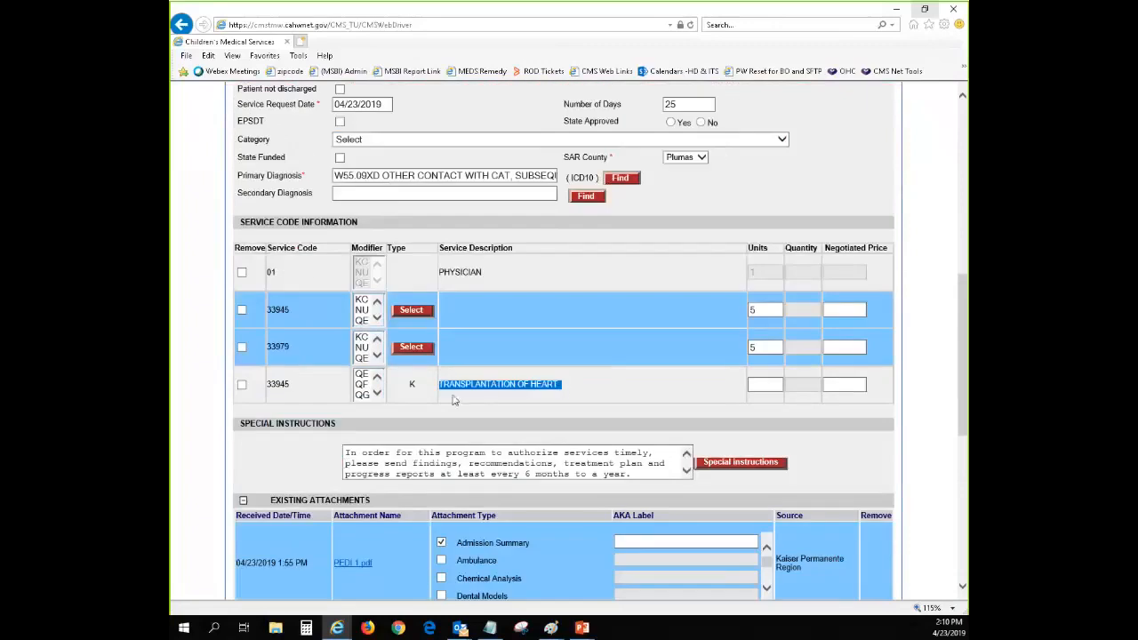
left_click(421, 391)
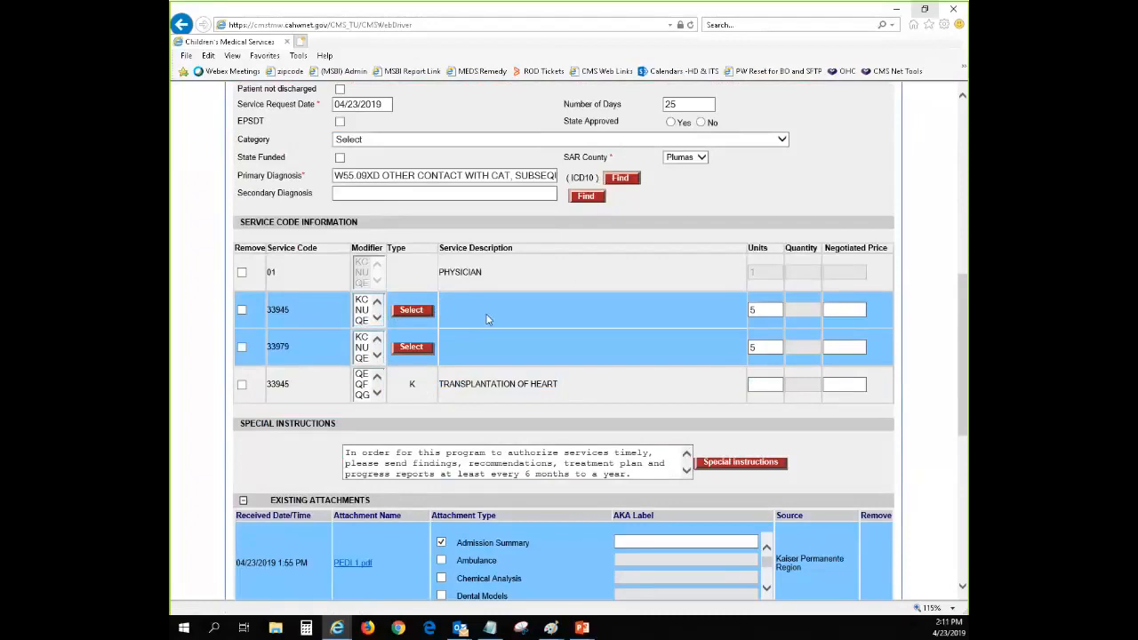
Assign type J to the highlighted service code 33945 and type K to the highlighted service code 33979
left_click(412, 310)
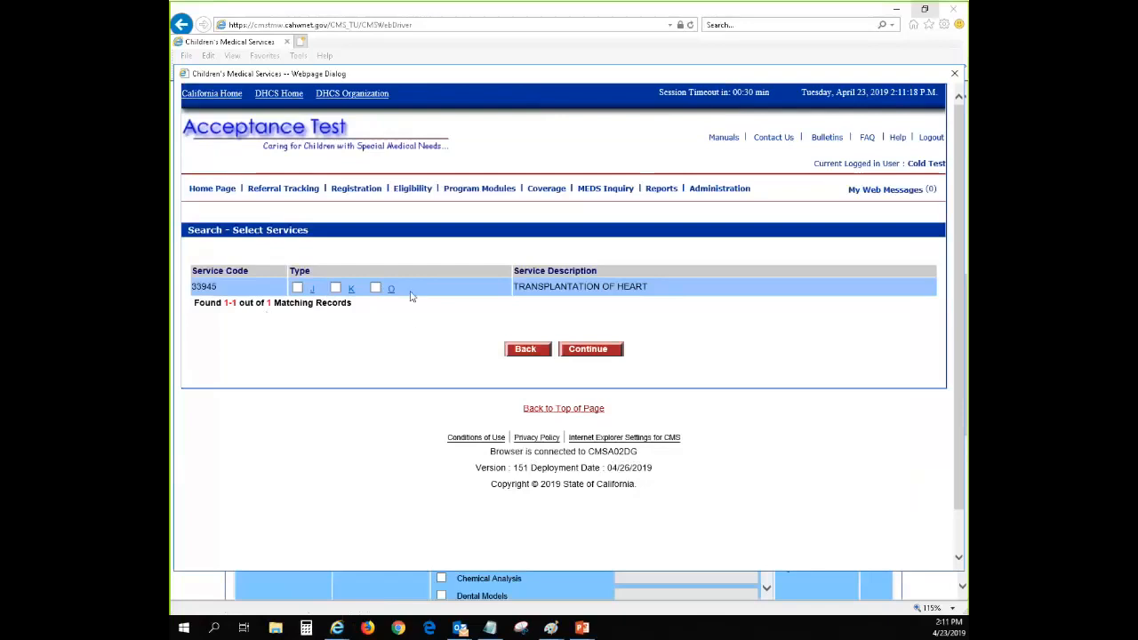
left_click(297, 289)
left_click(587, 352)
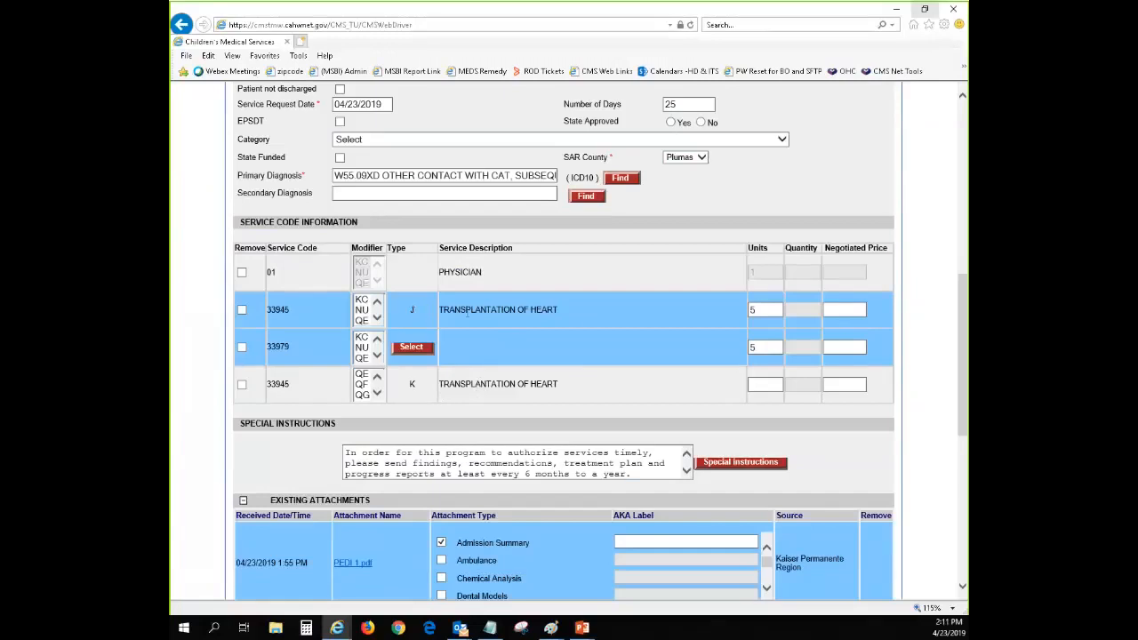
left_click(399, 348)
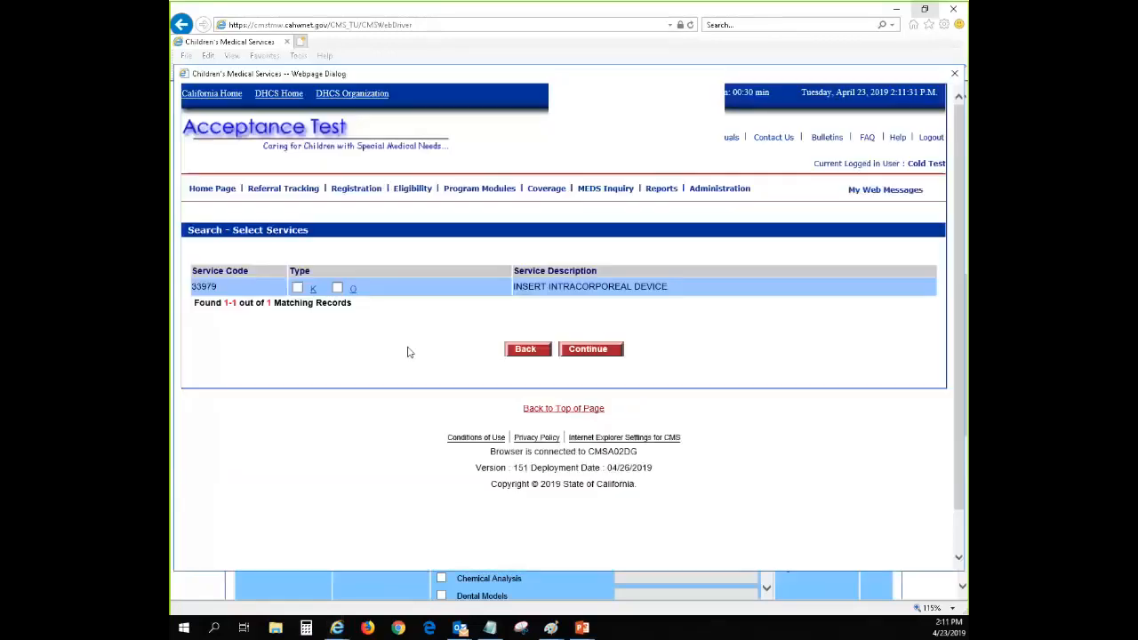
left_click(297, 287)
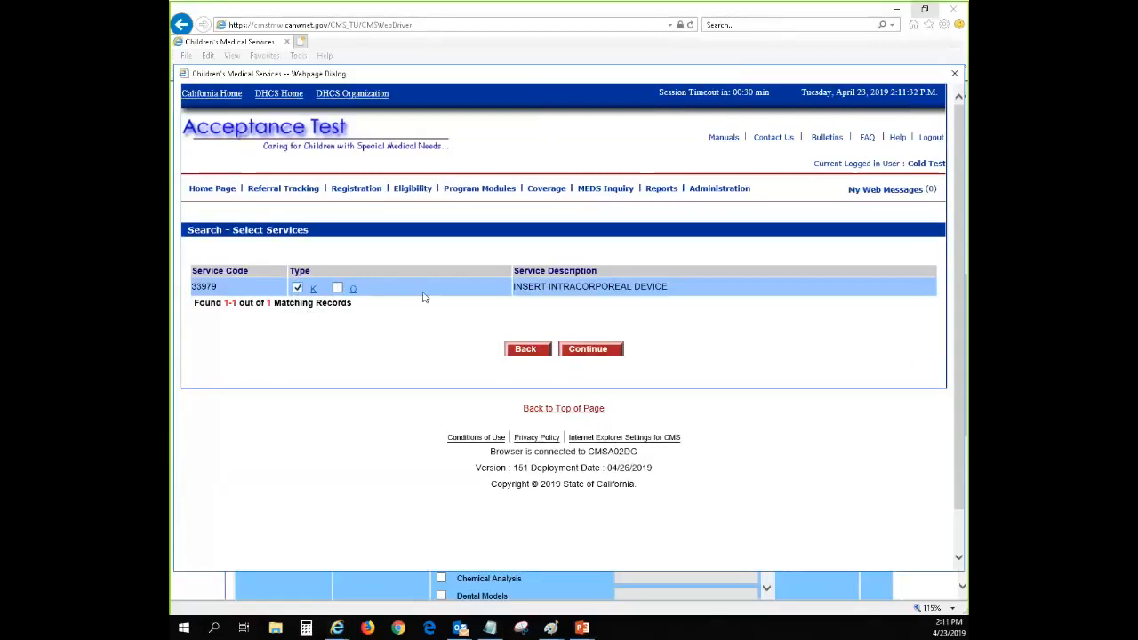
left_click(583, 350)
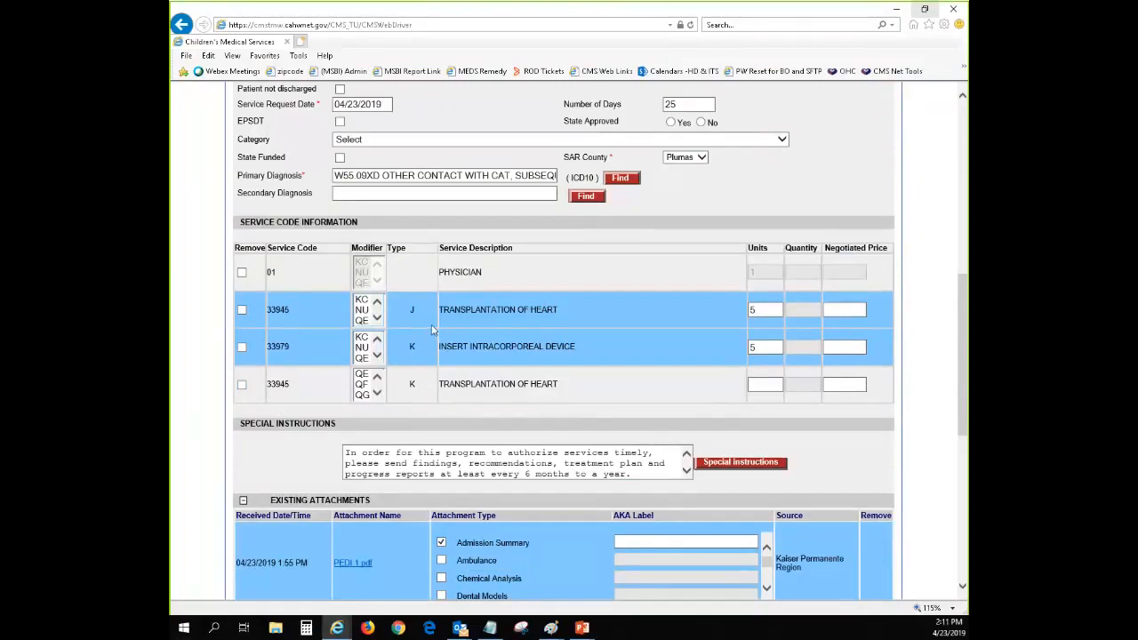
Mark the extra type K row of service code 33945 for removal and recheck the SAR's service dates
scroll(423, 322, "down", 1)
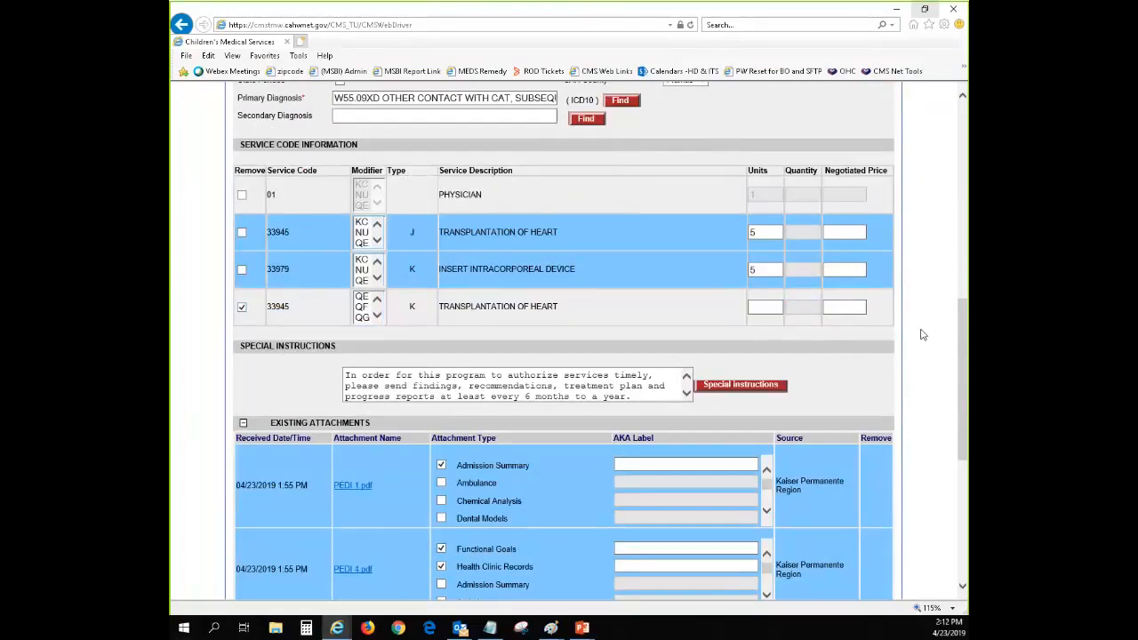
scroll(190, 188, "up", 4)
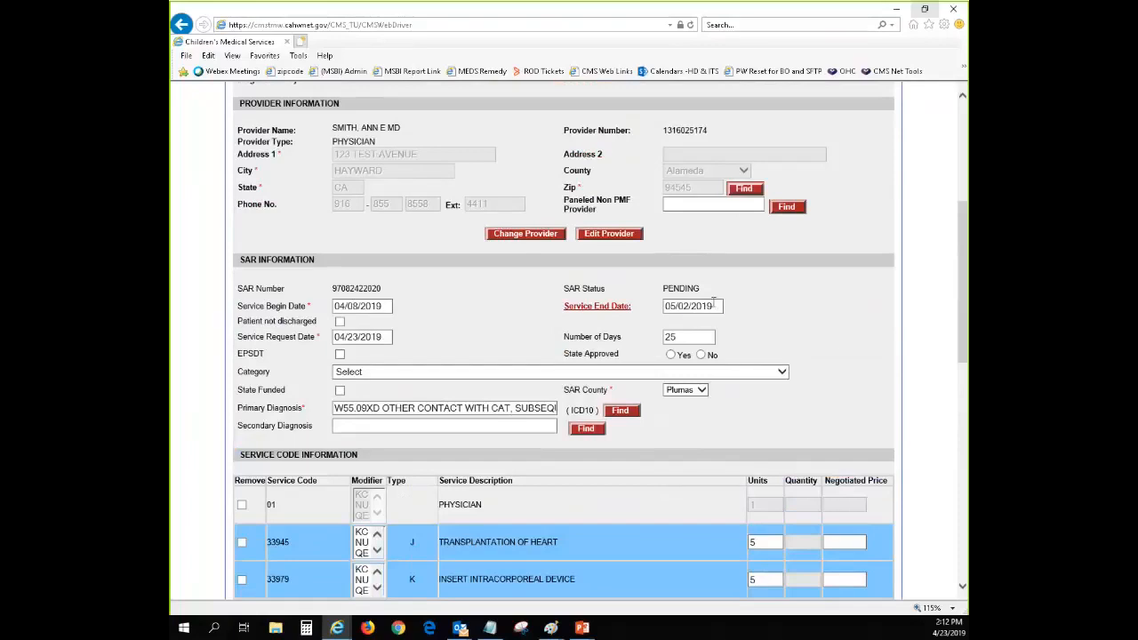
scroll(874, 316, "down", 2)
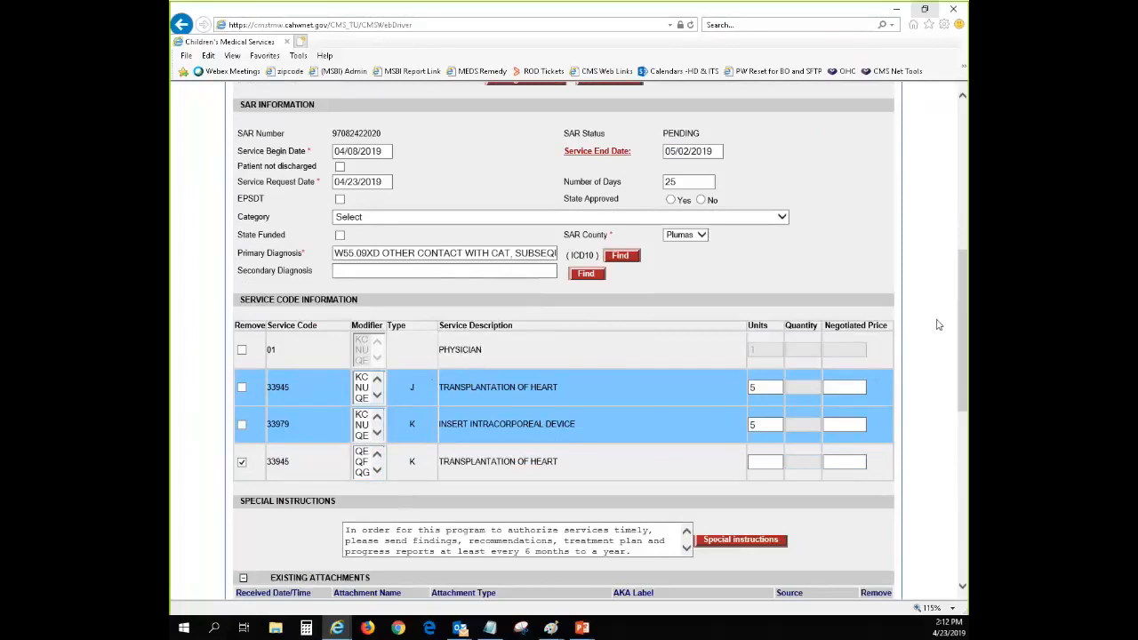
Submit the SAR modifications and submit the SAR-Pending case note with its narrative left empty
scroll(937, 324, "down", 6)
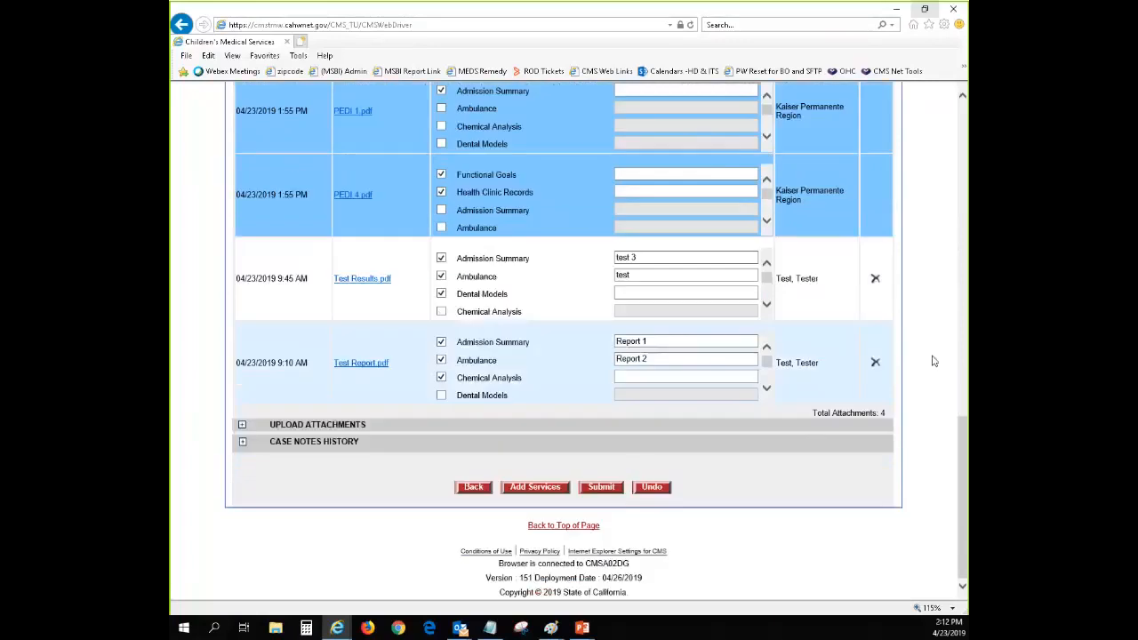
left_click(601, 487)
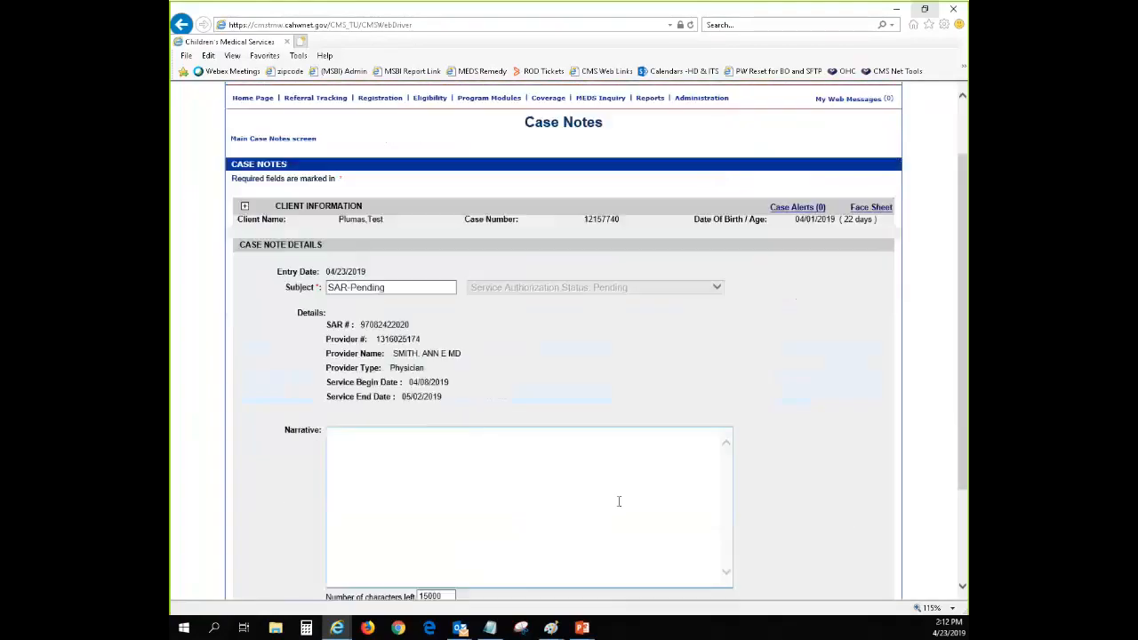
scroll(619, 501, "down", 3)
left_click(587, 491)
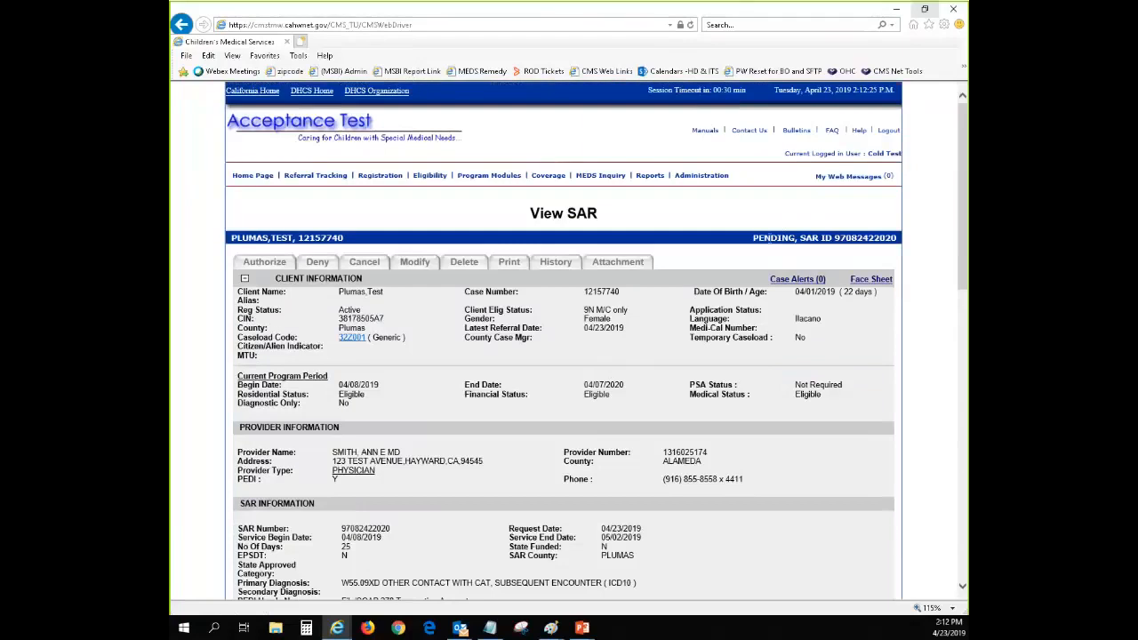
Examine the submitted SAR's provider details, service dates and service request authorization rows
scroll(633, 416, "down", 3)
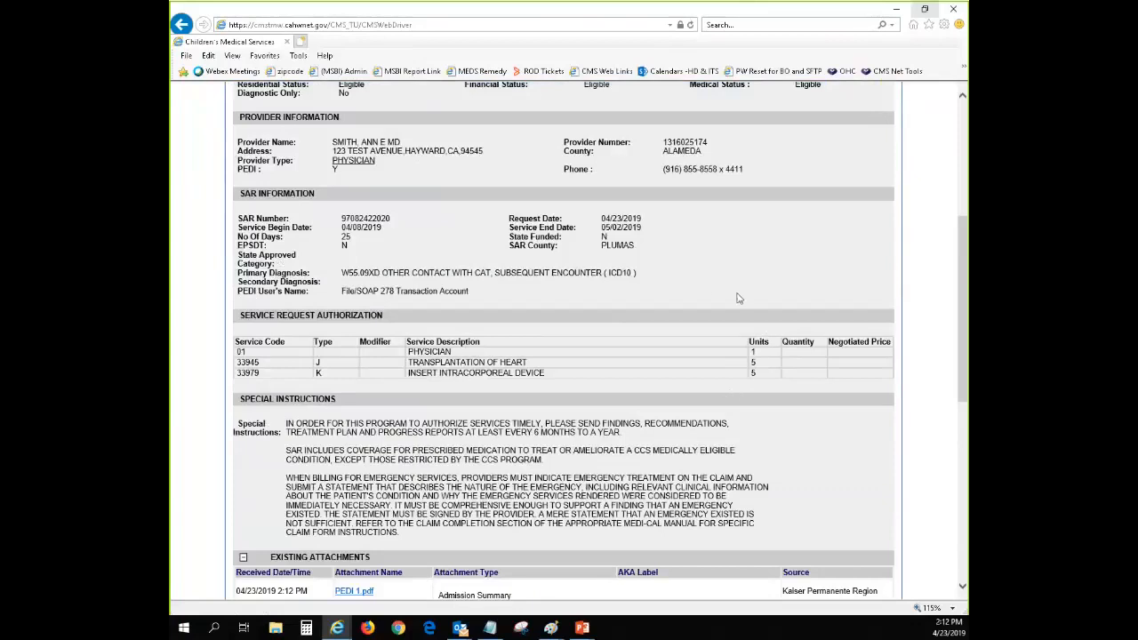
scroll(623, 321, "up", 3)
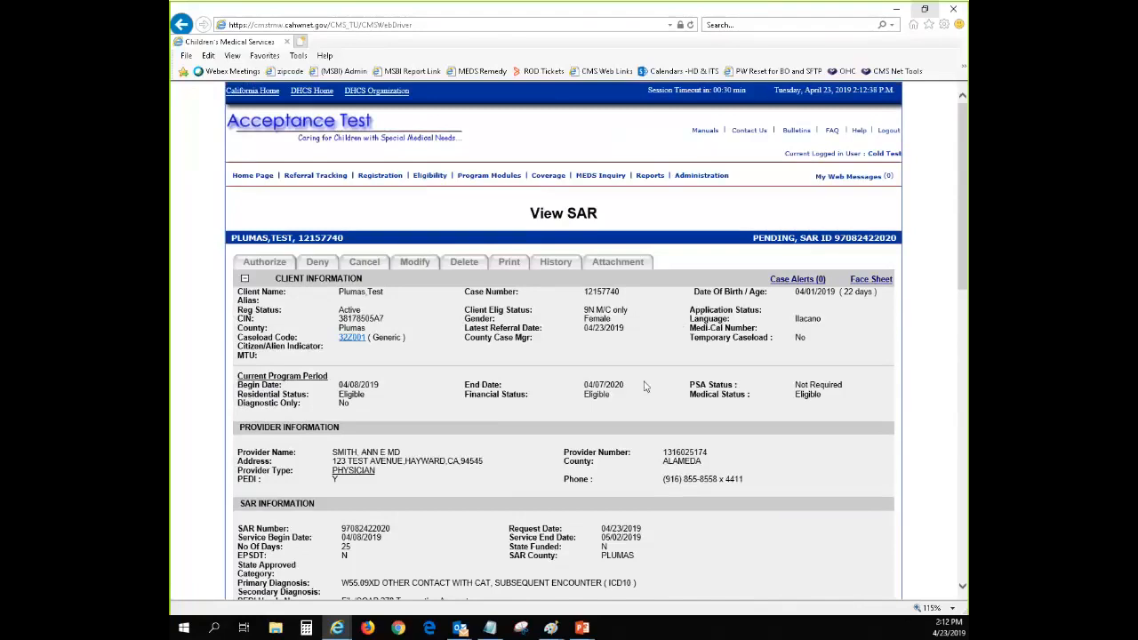
scroll(645, 391, "down", 1)
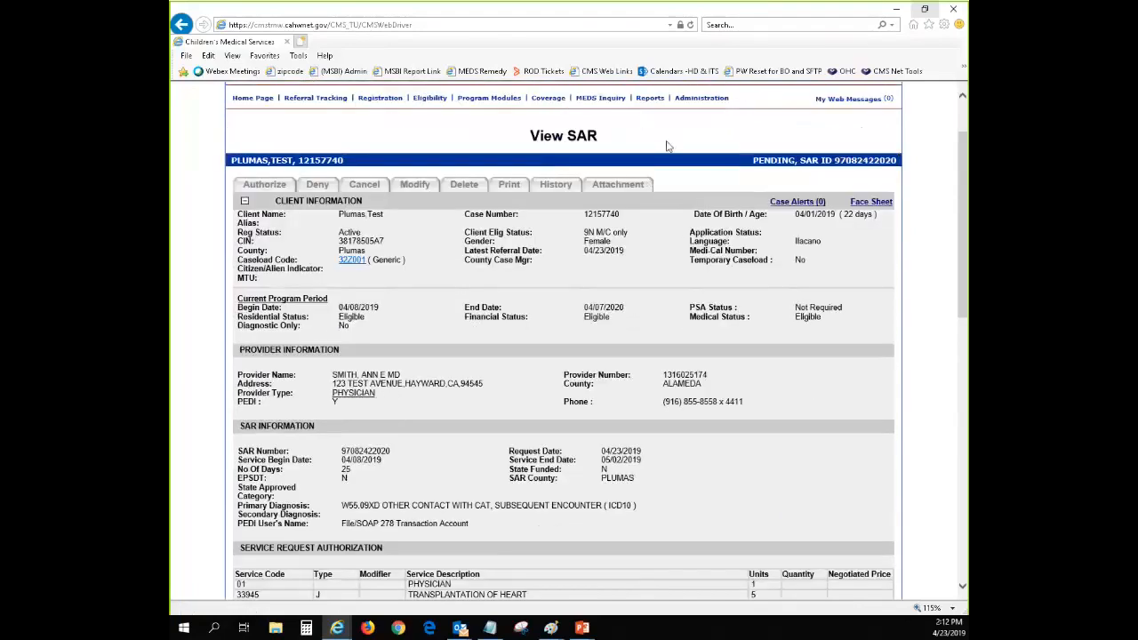